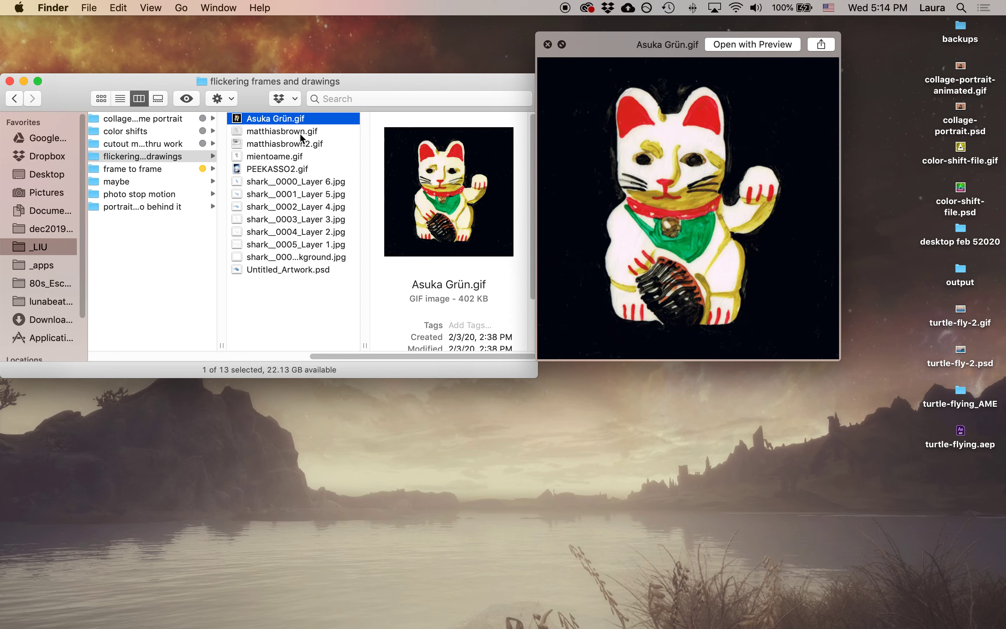
- Preview the example GIFs in the flickering frames and drawings folder one by one, from the waving cat to PEEKASSO2.gif
left_click(300, 132)
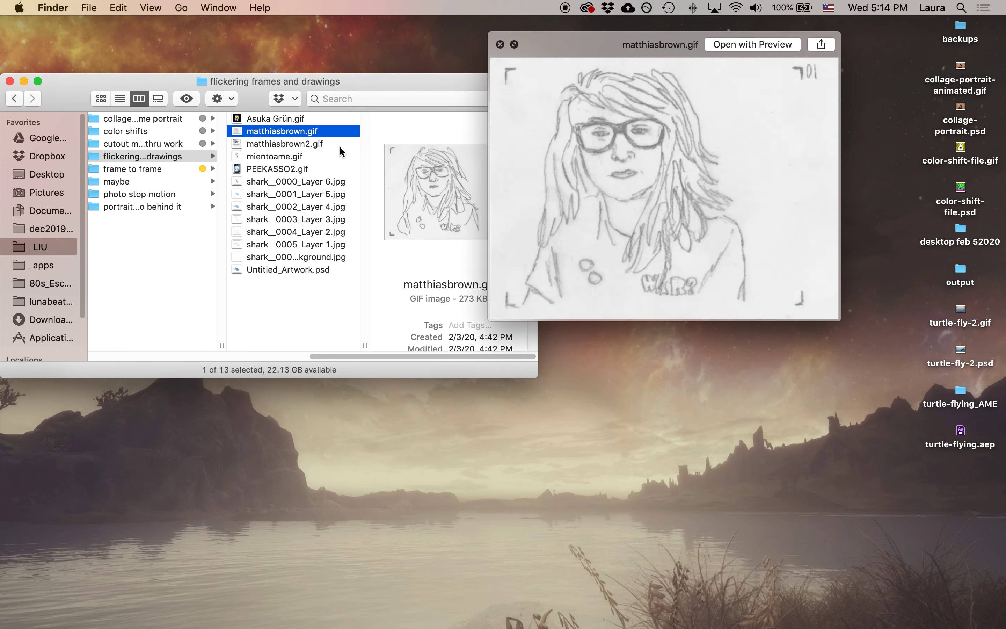
left_click_drag(490, 320, 217, 506)
left_click_drag(156, 83, 5, 95)
left_click(129, 134)
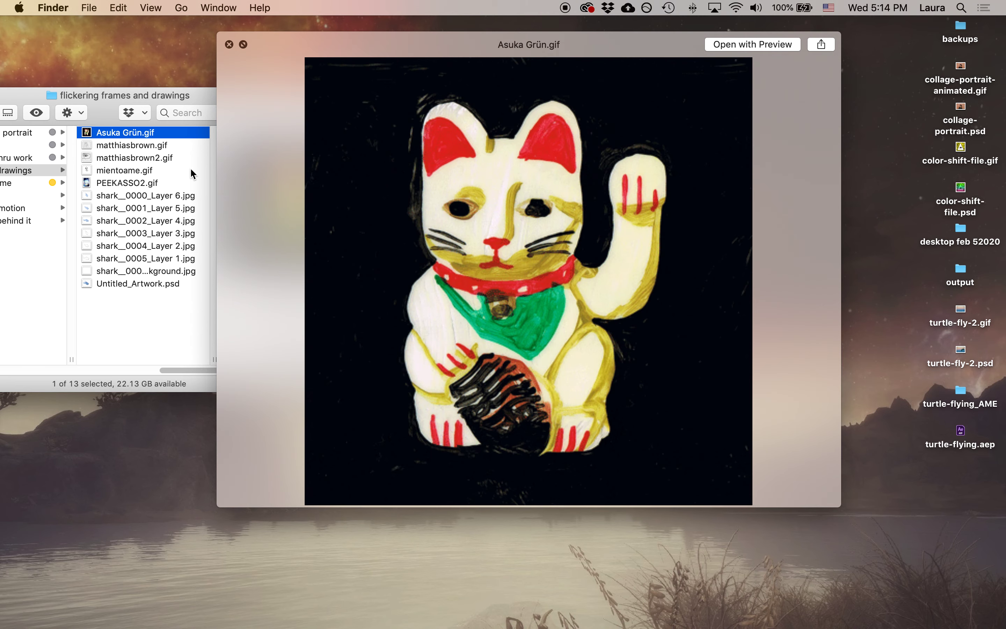
left_click(162, 146)
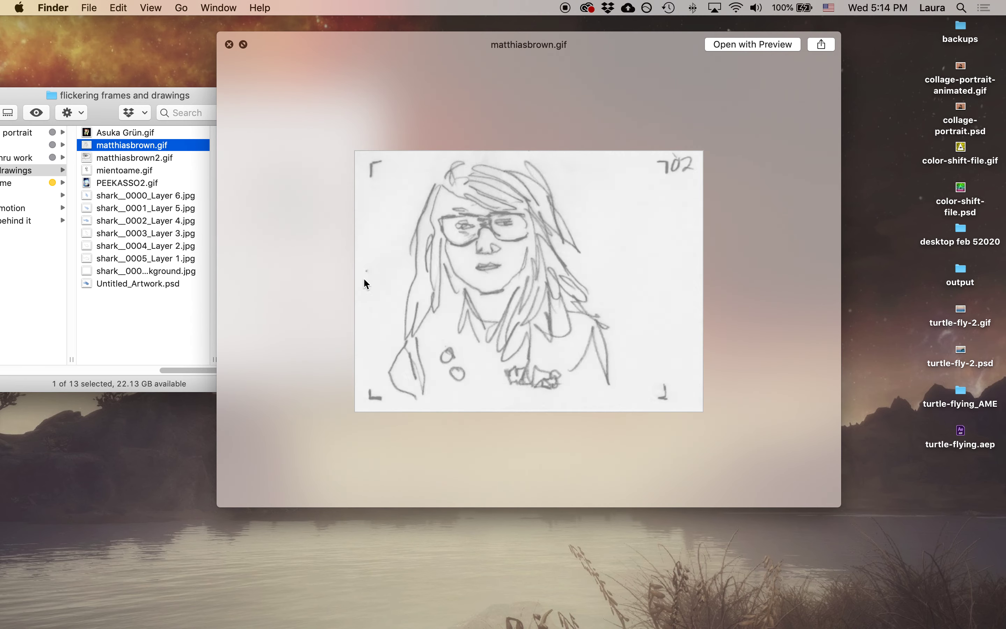
left_click(166, 158)
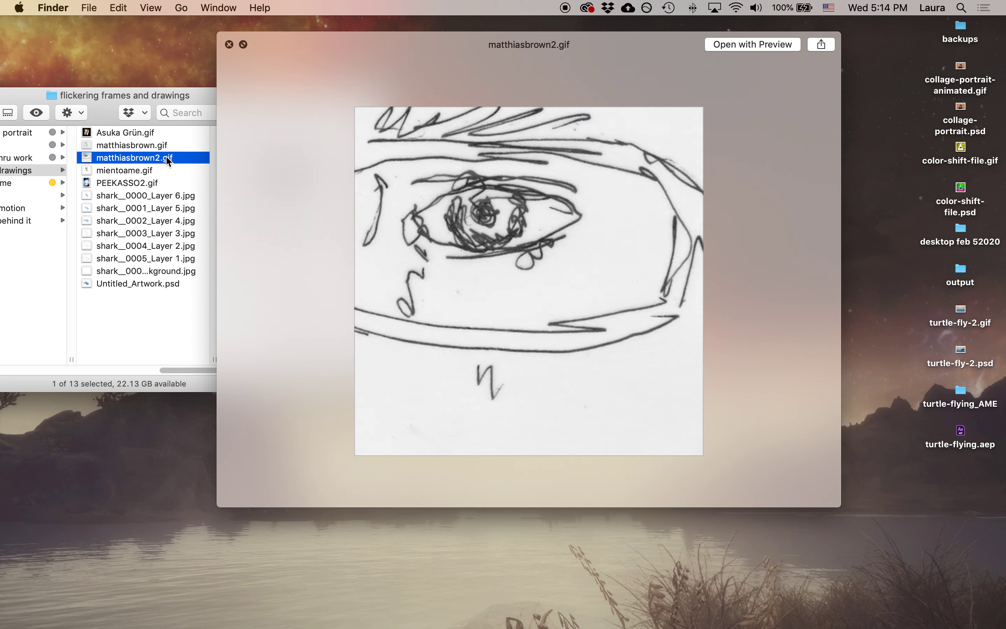
left_click(131, 170)
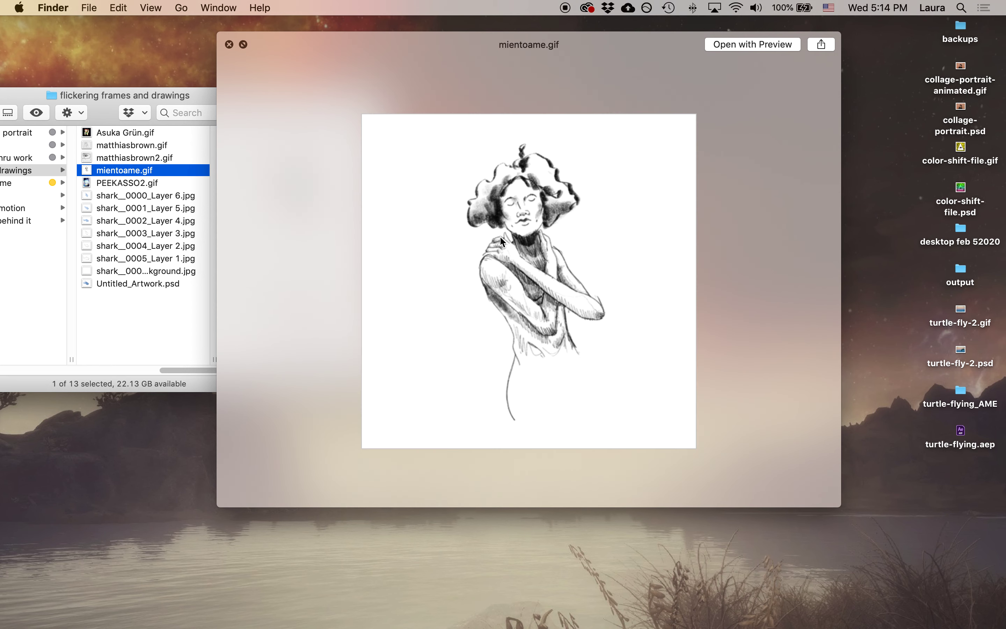
left_click(132, 183)
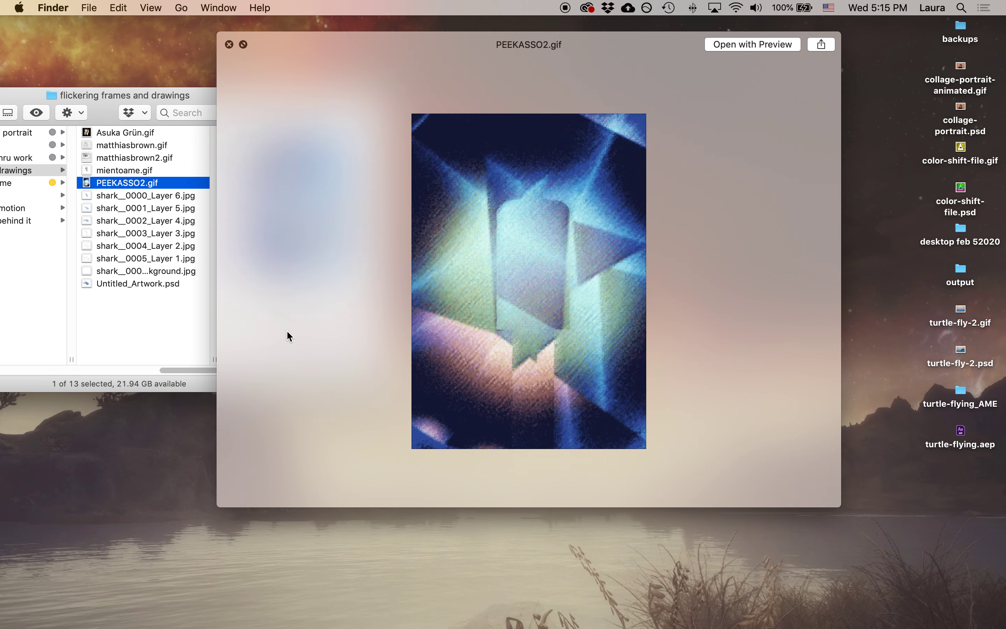
left_click(229, 44)
- Look through the shark drawing JPGs from shark__0003_Layer 3.jpg to shark__0005_Layer 1.jpg in the flickering frames and drawings folder
left_click(523, 68)
double_click(287, 94)
left_click(486, 312)
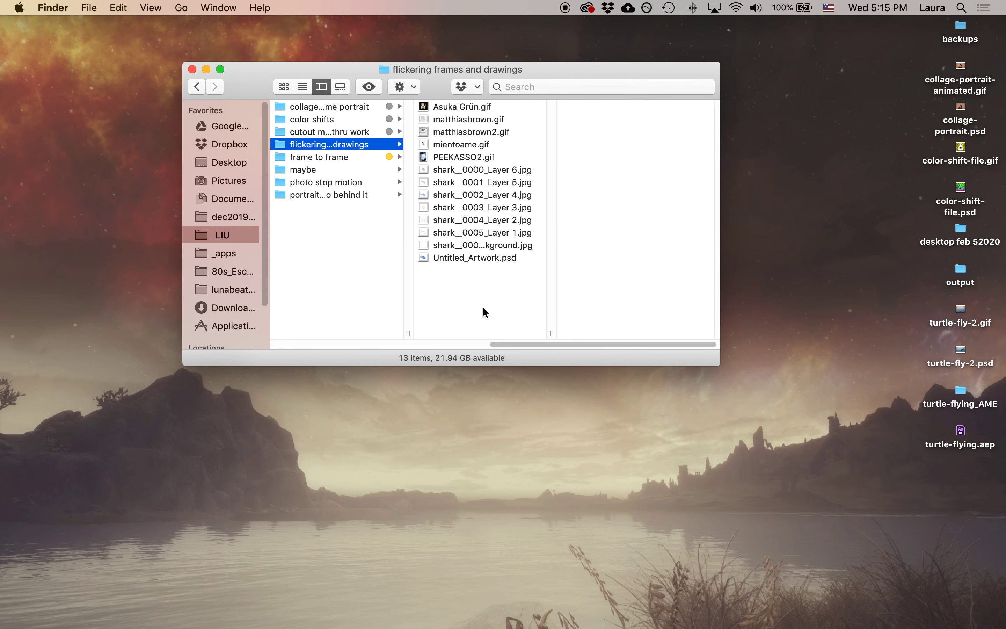
left_click(498, 220)
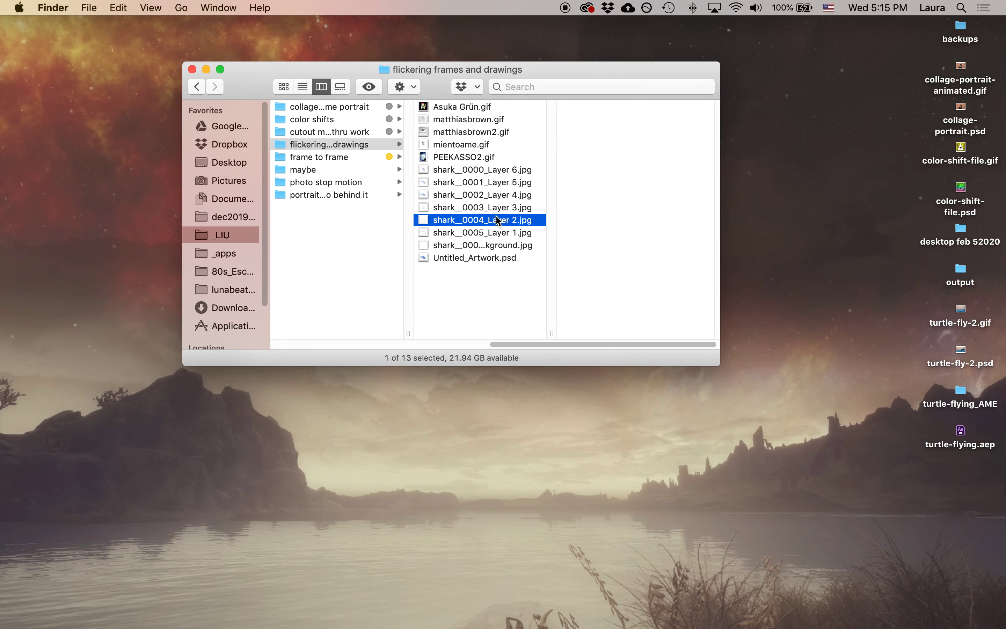
left_click(538, 282)
left_click(496, 211)
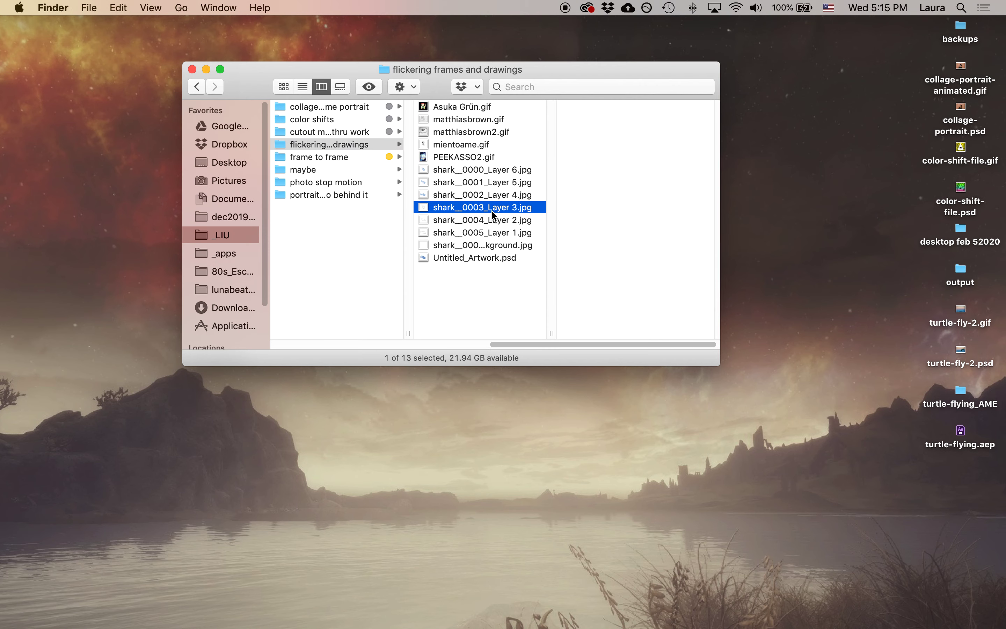
key("Down")
key("Down")
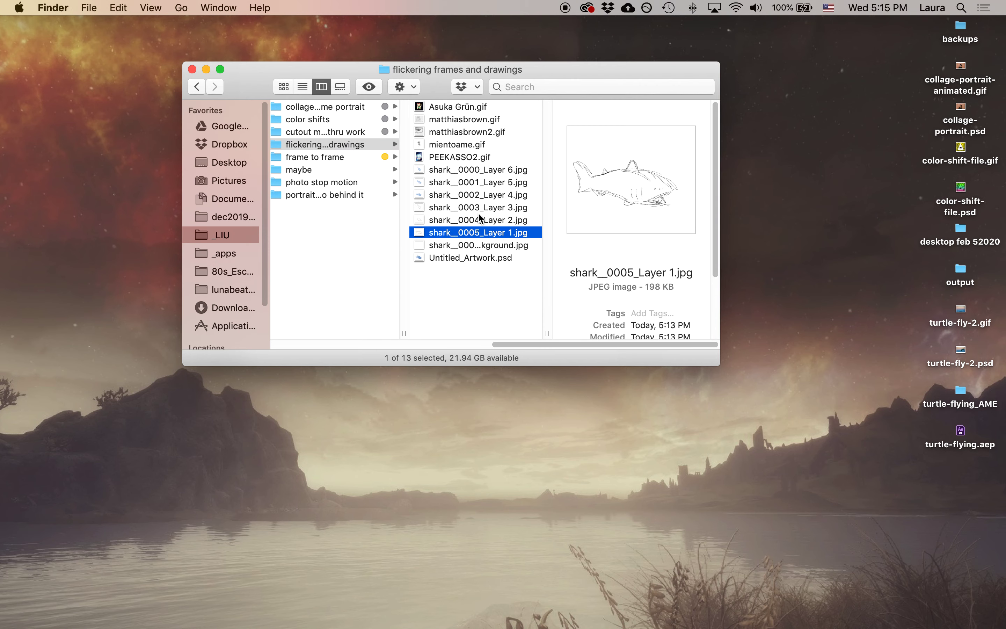
key("Up")
key("Up")
key("Down")
key("Down")
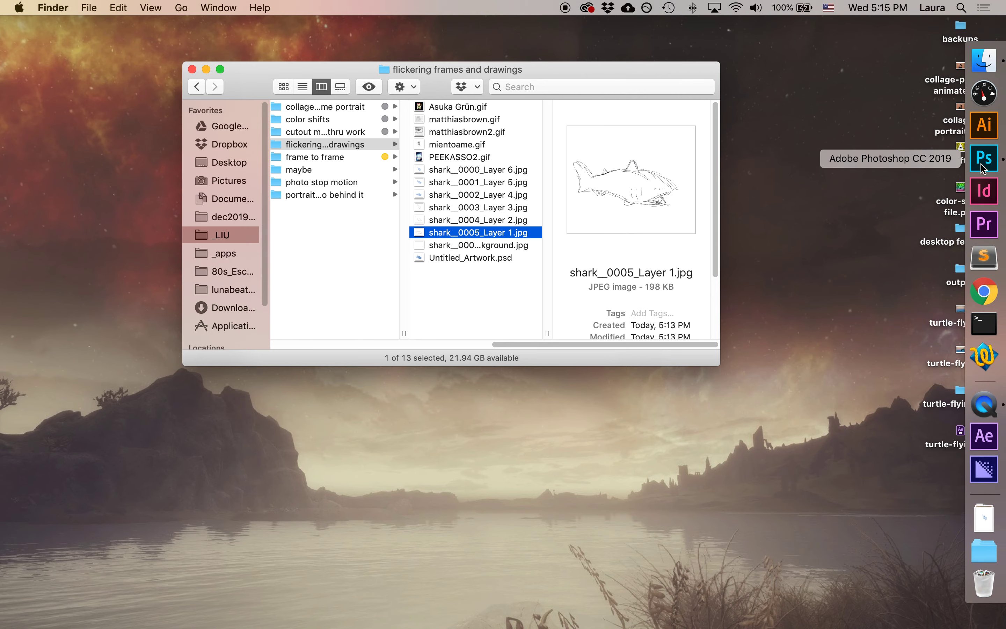
- Open shark__0003_Layer 3.jpg, shark__0004_Layer 2.jpg and shark__0005_Layer 1.jpg together in Photoshop
left_click(983, 160)
left_click(432, 75)
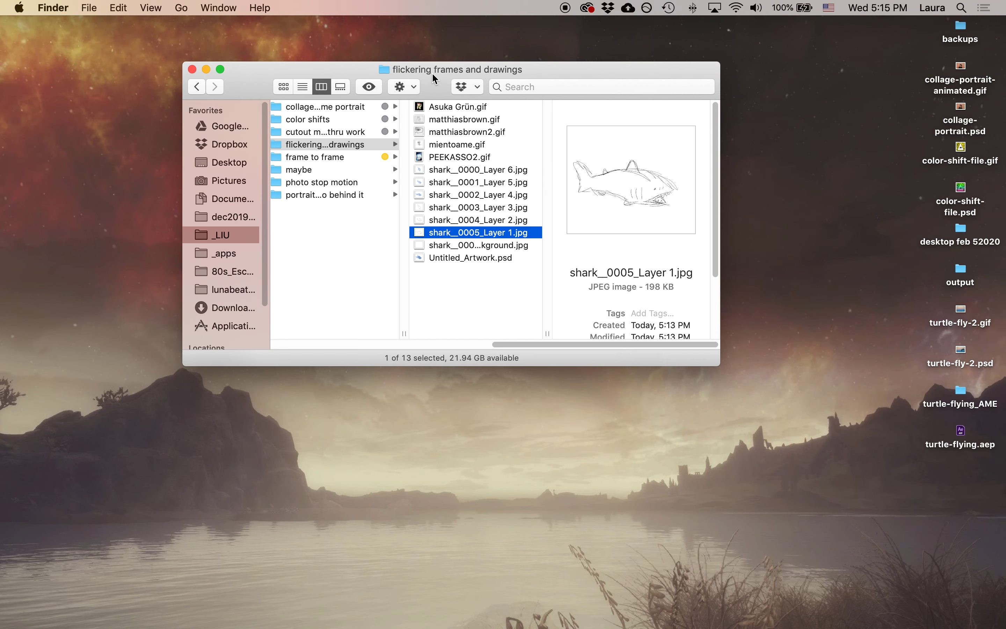
left_click(473, 208)
left_click(474, 233, "shift")
left_click_drag(474, 233, 973, 169)
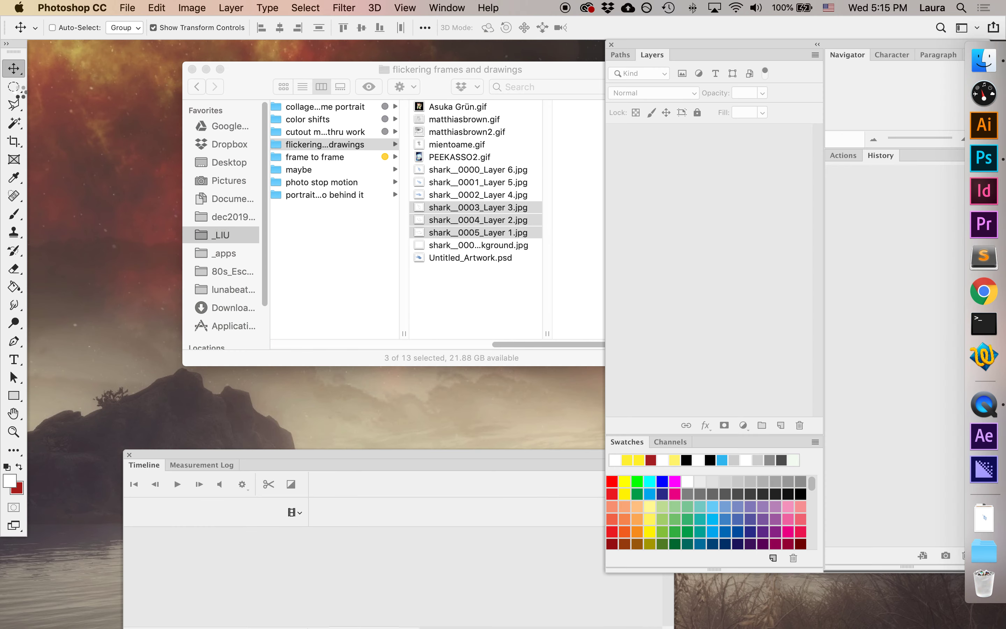
- Move the opened shark document windows apart and close the Timeline panel covering them
left_click_drag(405, 69, 471, 158)
left_click_drag(310, 65, 154, 162)
left_click(456, 6)
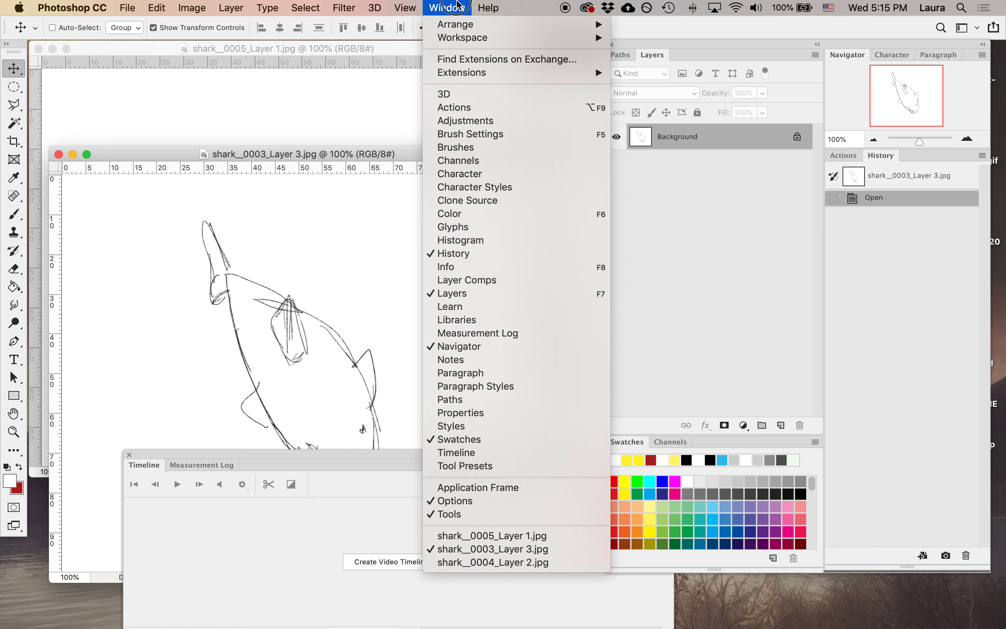
left_click(457, 6)
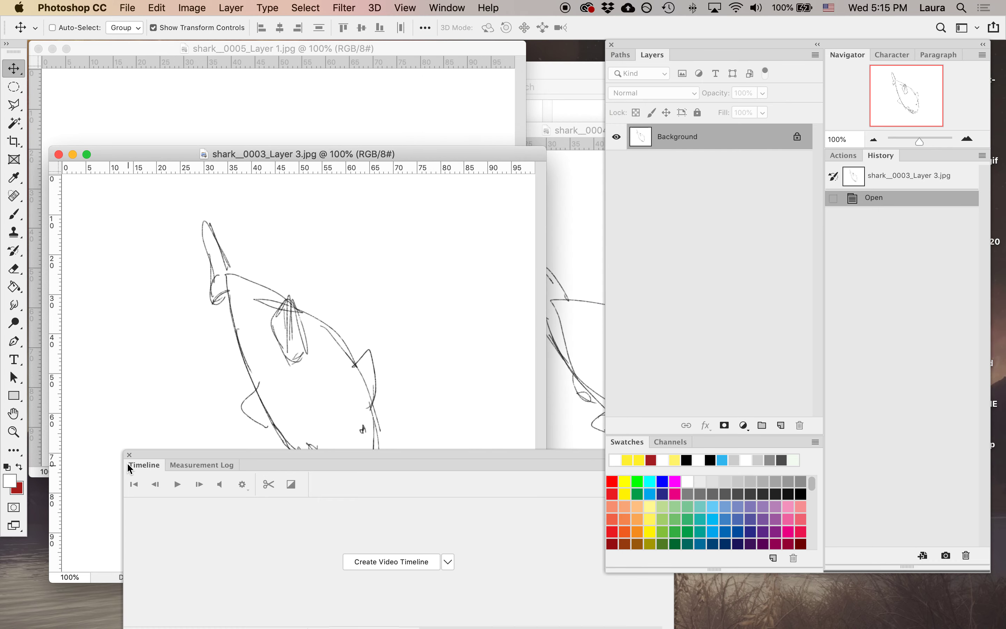
left_click(129, 454)
- Try tiling all the open shark documents horizontally
left_click(455, 8)
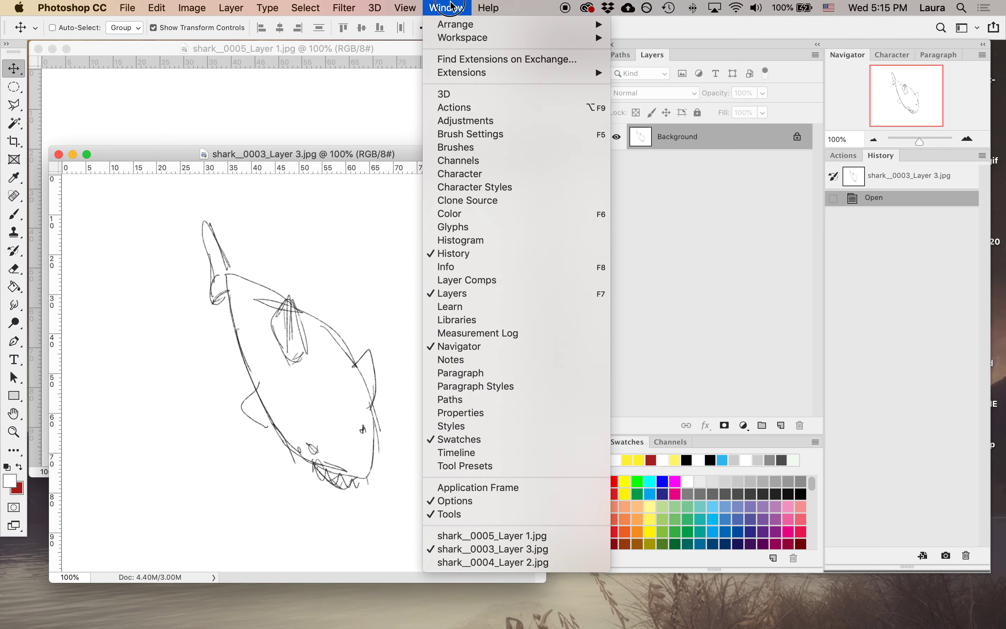
mouse_move(507, 24)
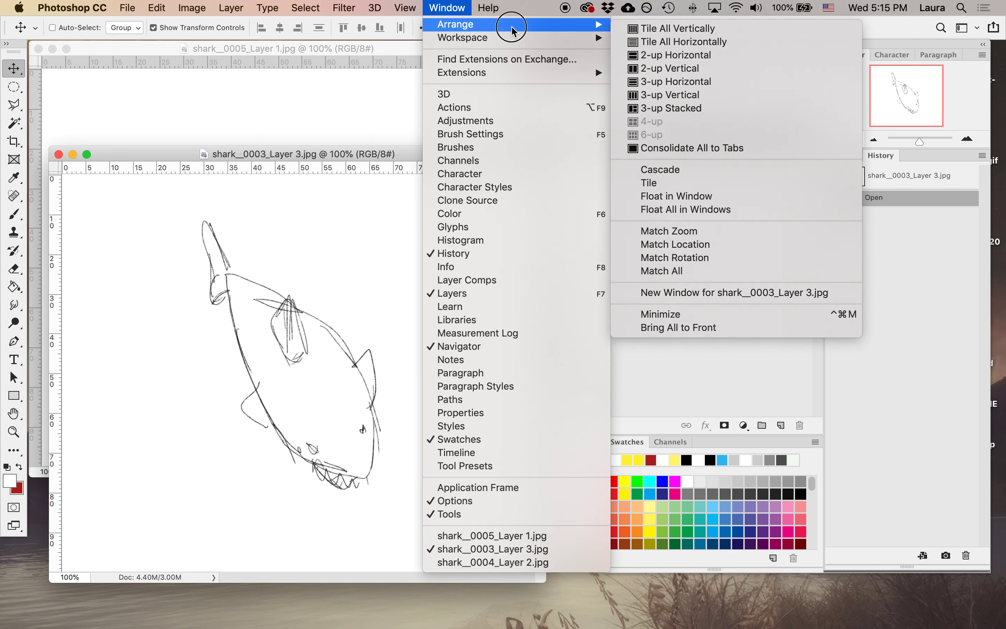
left_click(674, 41)
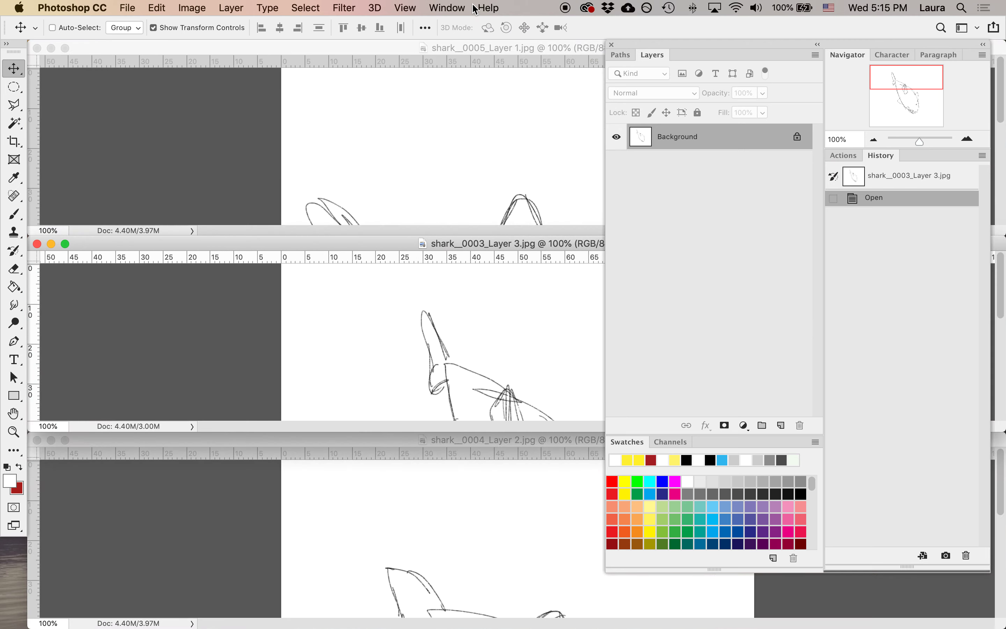
- Cascade the document windows and move shark__0003_Layer 3.jpg aside to uncover the drawing in shark__0004_Layer 2.jpg
left_click(446, 8)
mouse_move(466, 24)
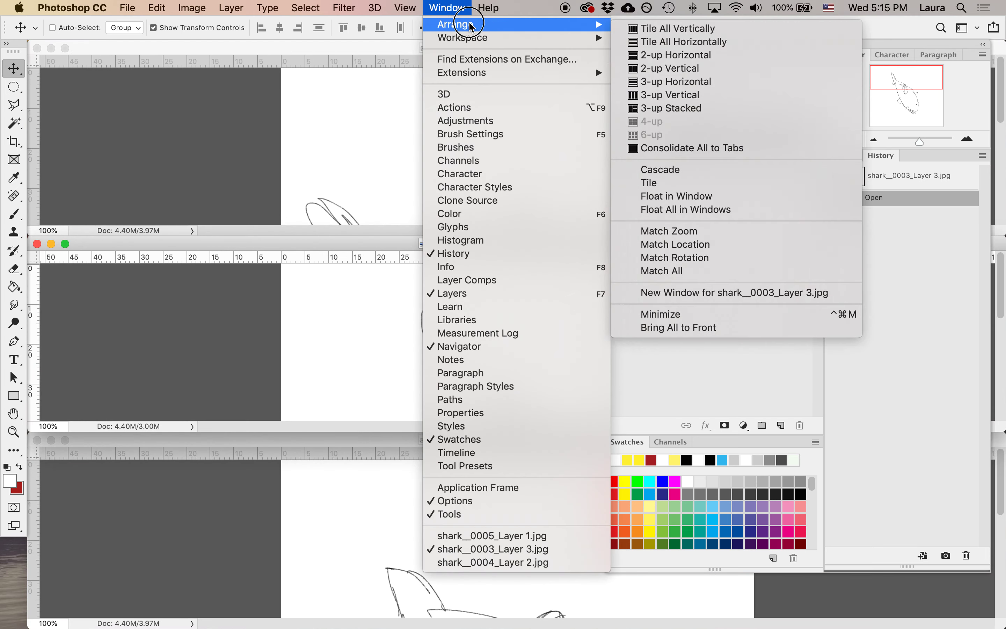
left_click(698, 170)
left_click_drag(135, 78, 231, 157)
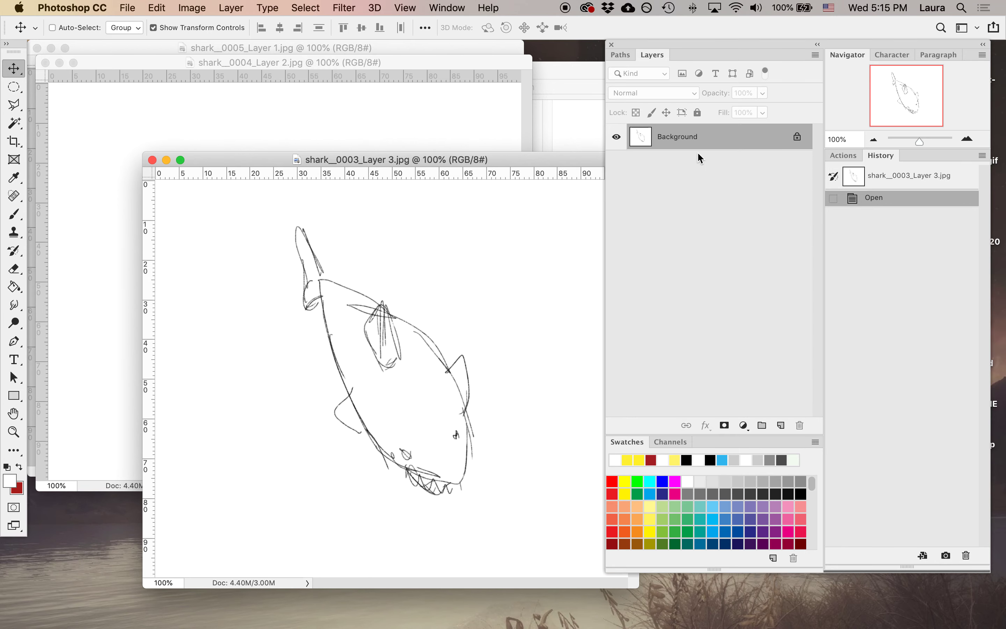
left_click_drag(354, 168, 343, 190)
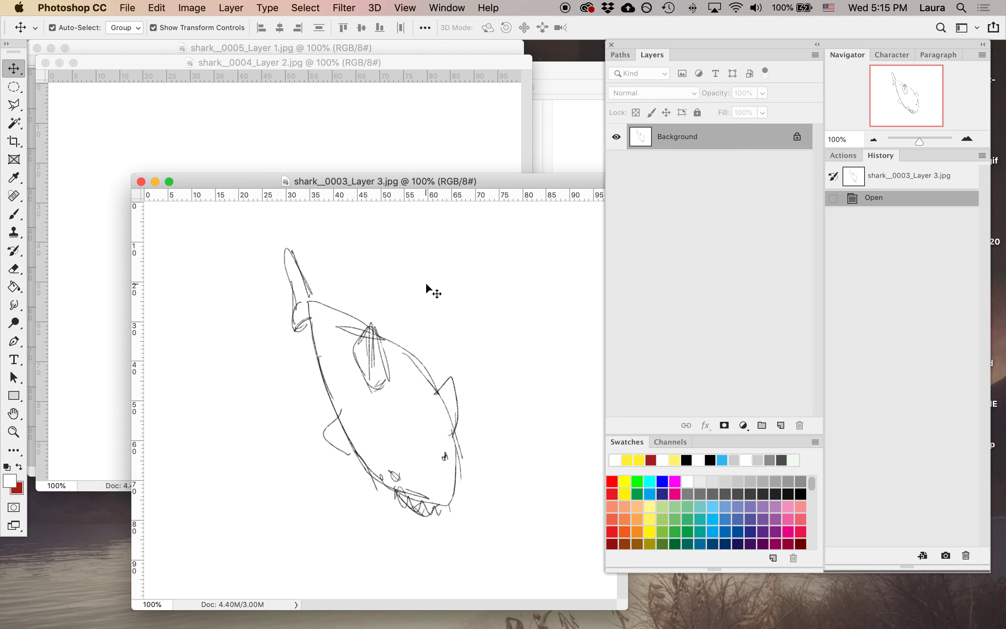
left_click_drag(350, 181, 545, 165)
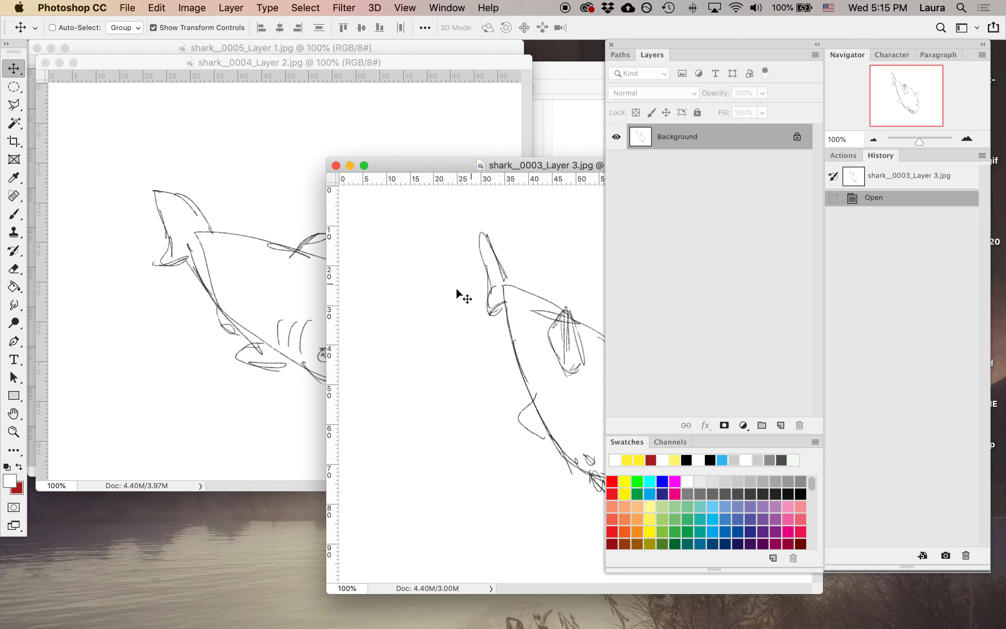
- Copy the drawing from shark__0003_Layer 3.jpg into shark__0004_Layer 2.jpg twice, aligned to the canvas as separate layers
left_click(165, 203)
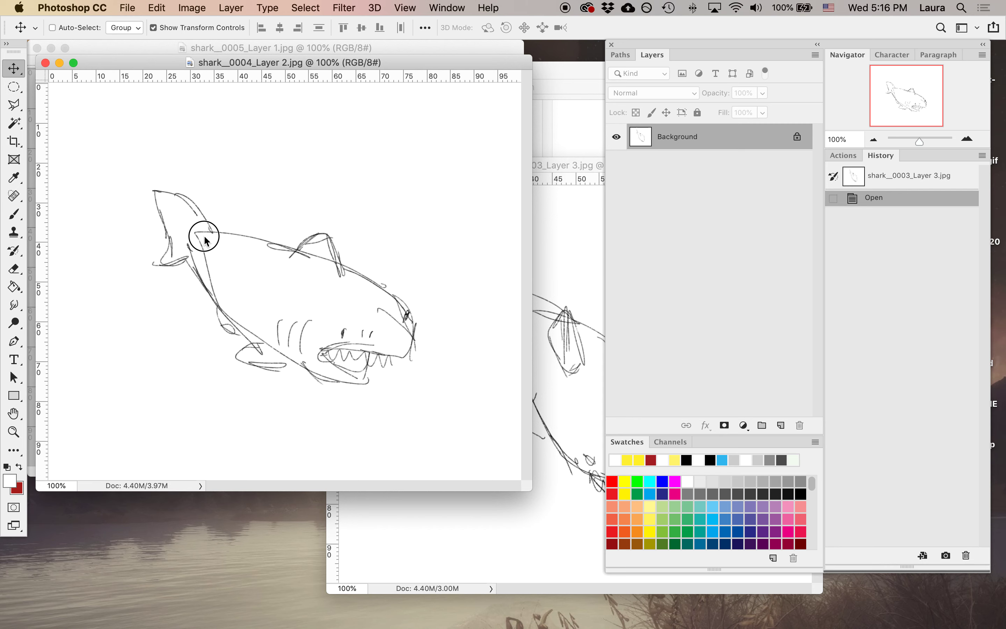
left_click_drag(201, 236, 201, 225)
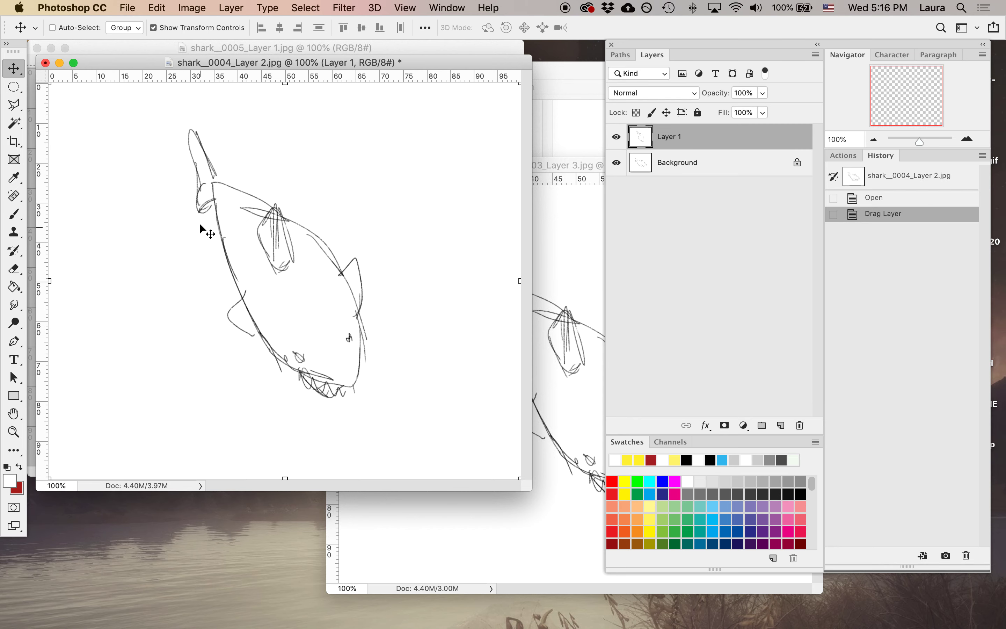
left_click(563, 172)
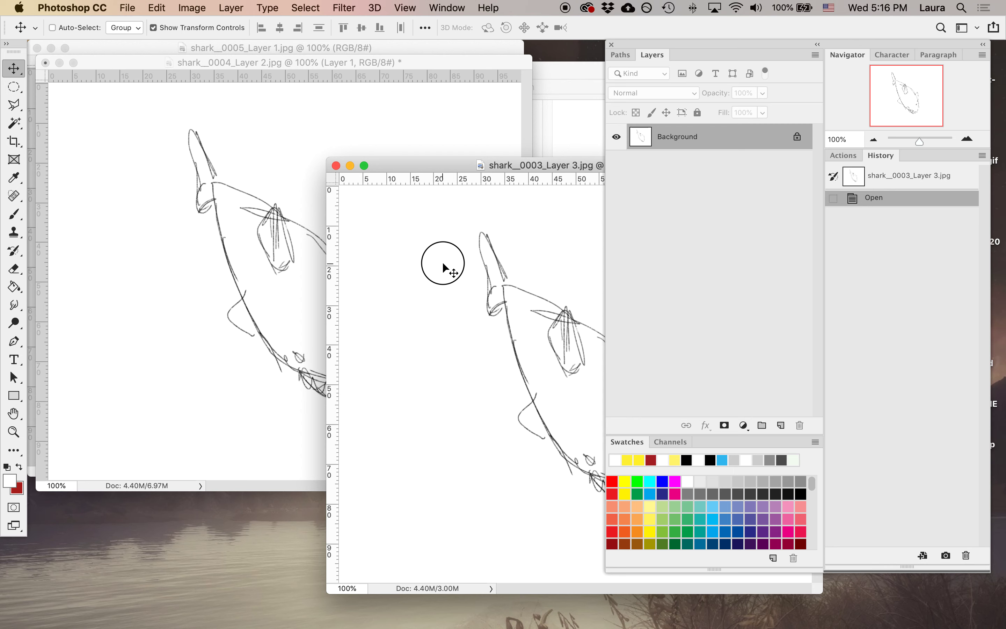
left_click_drag(443, 264, 249, 227)
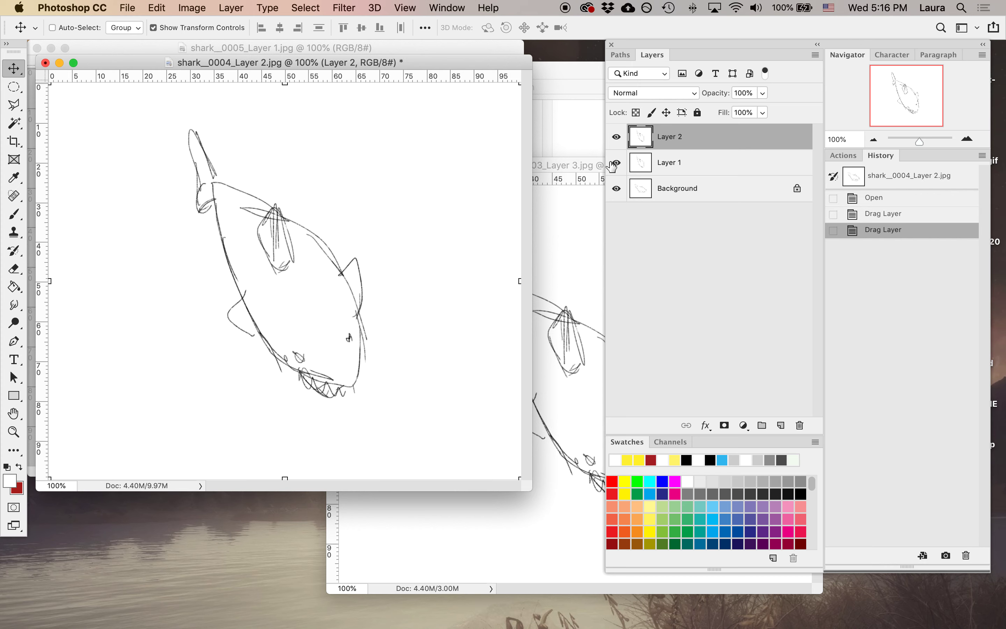
- Delete the duplicate Layer 1 from shark__0004_Layer 2.jpg and hide Layer 2
left_click(724, 160)
left_click_drag(795, 430, 798, 426)
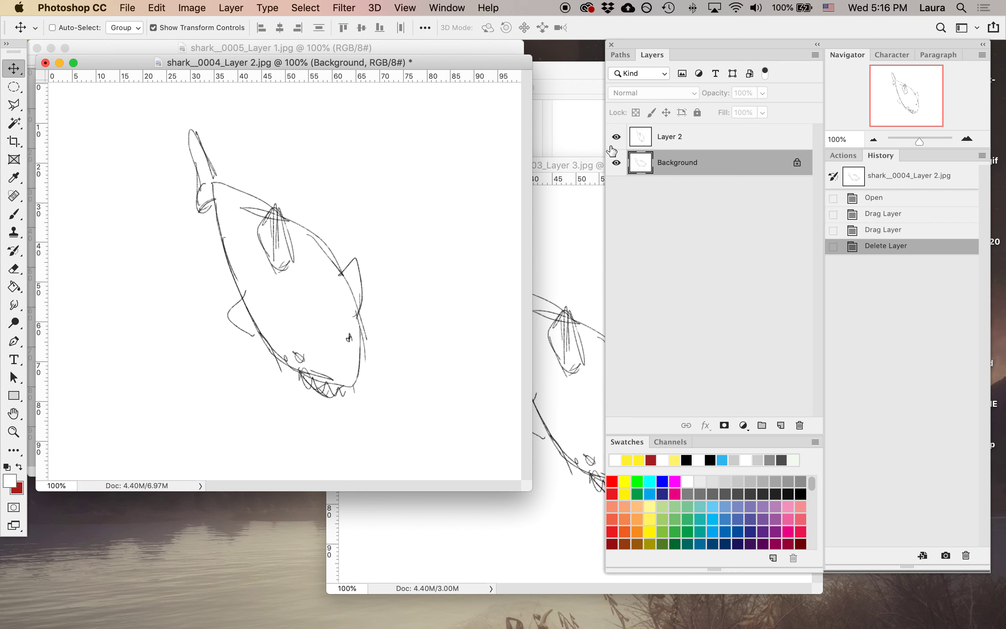
left_click(617, 137)
left_click(616, 137)
left_click(616, 137)
left_click(616, 137)
- Copy the Background drawing of shark__0005_Layer 1.jpg into shark__0004_Layer 2.jpg as a new layer aligned to the canvas
left_click_drag(277, 66, 481, 128)
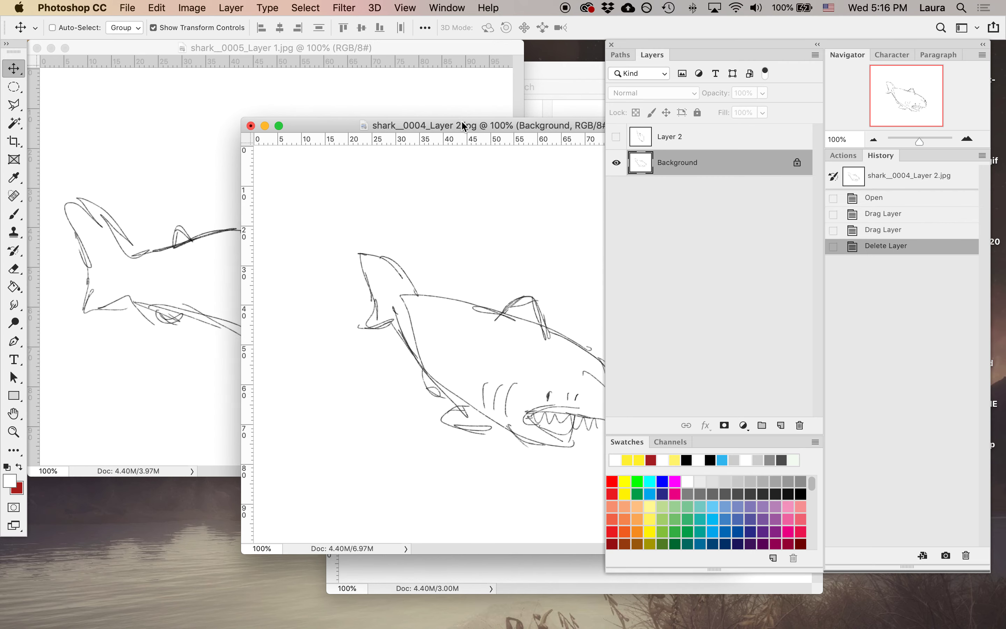
left_click(175, 139)
left_click_drag(291, 49, 128, 294)
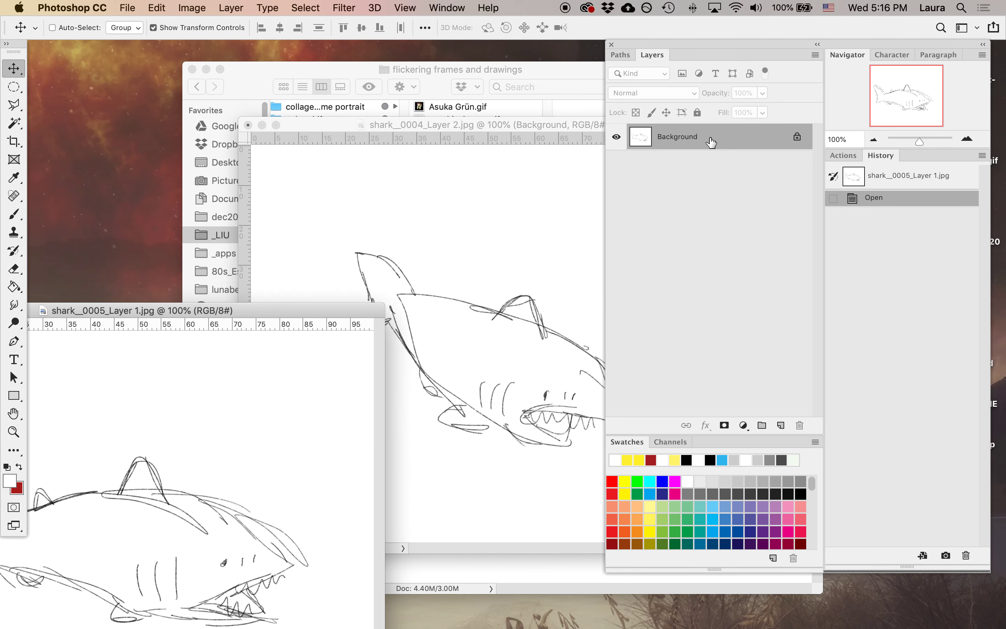
left_click_drag(710, 141, 553, 221)
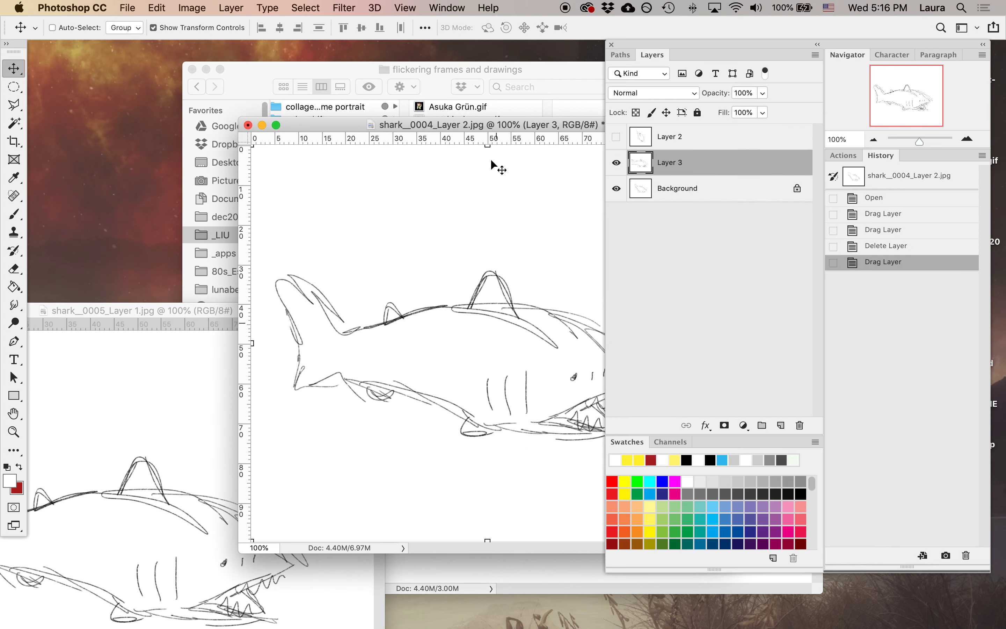
- Close shark__0005_Layer 1.jpg and move the shark__0004_Layer 2.jpg window clear of the panels
left_click_drag(193, 316, 412, 130)
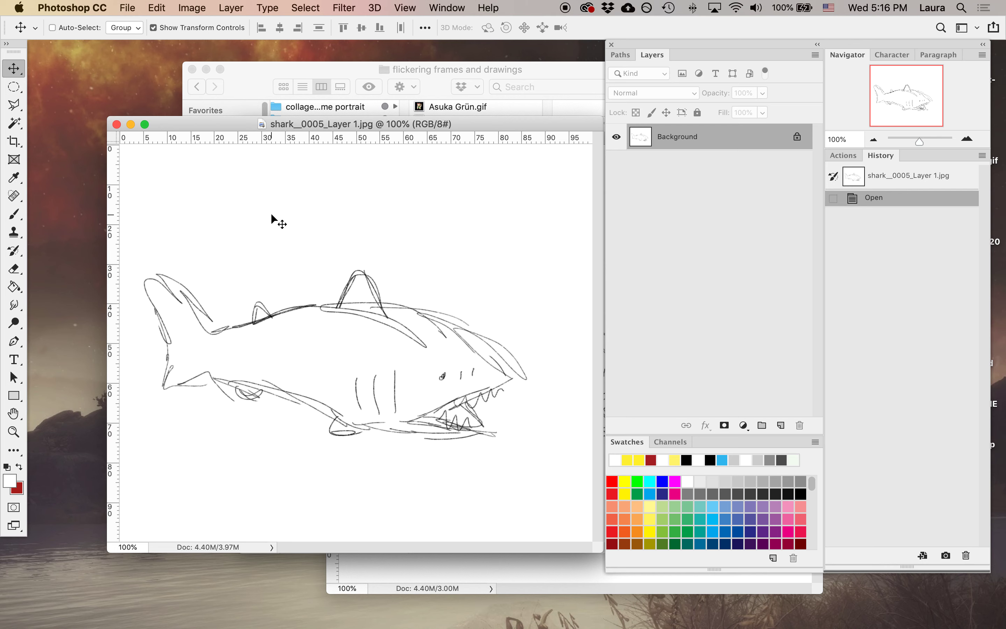
left_click(116, 125)
left_click_drag(351, 125, 178, 104)
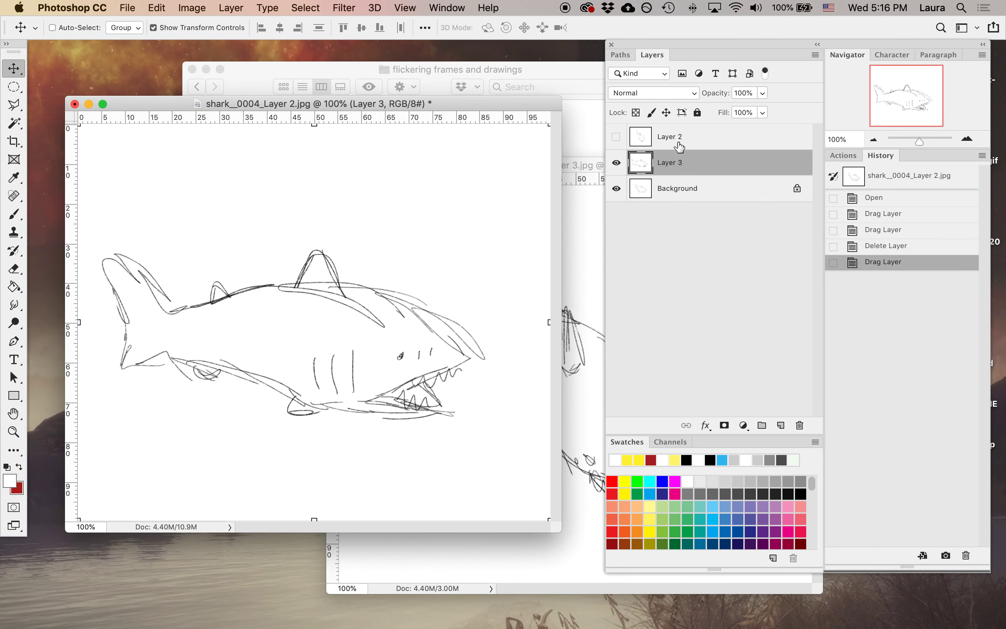
- Place Layer 2 below Layer 3 and convert the locked Background into a hidden regular layer
left_click_drag(682, 142, 693, 179)
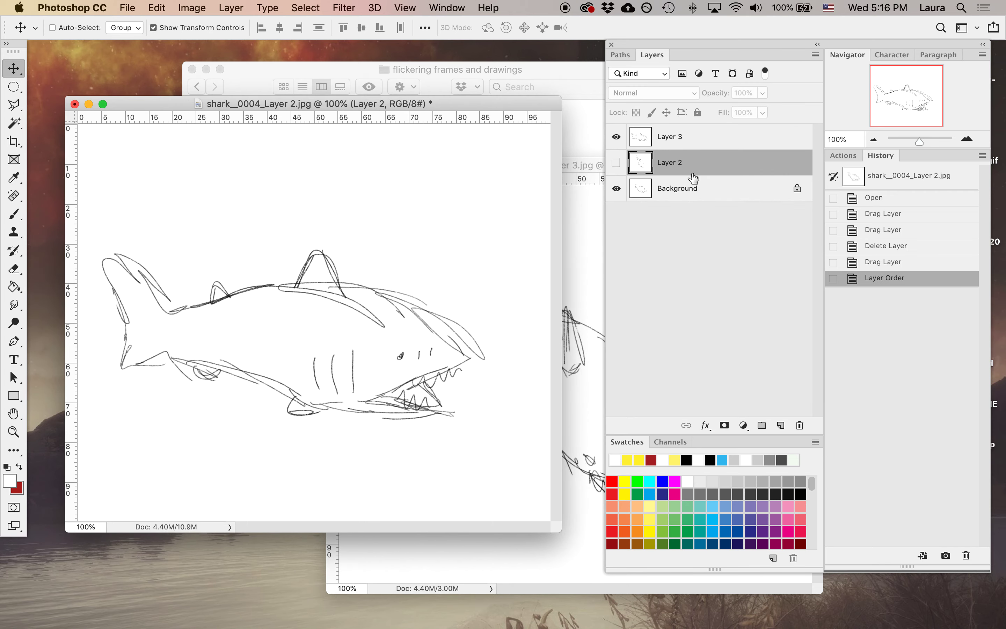
double_click(677, 189)
key("Return")
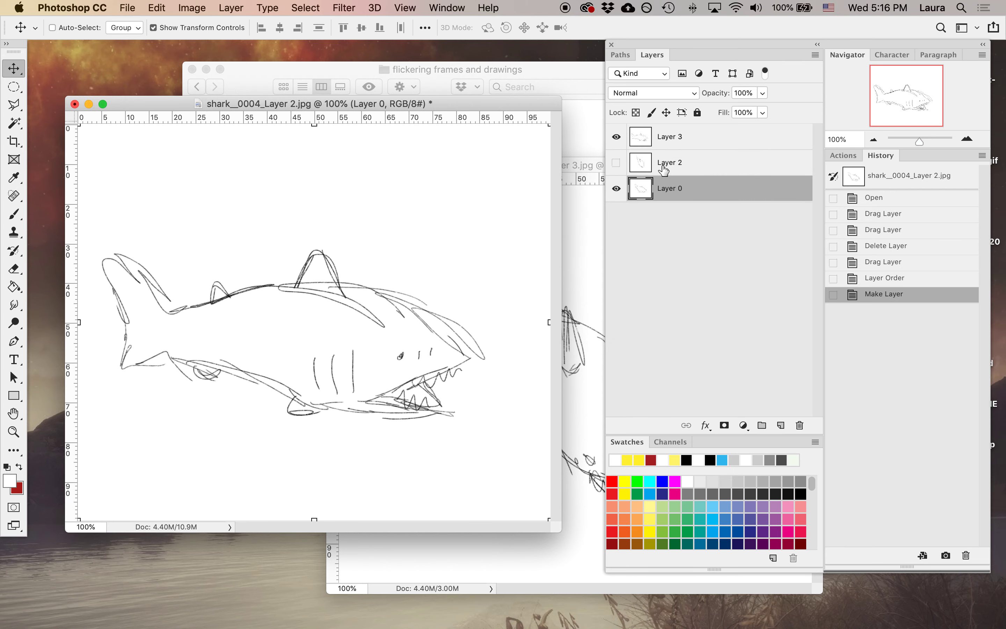
left_click(616, 187)
- Rename Layer 3 as 1 and Layer 0 as 2
double_click(667, 137)
type("1")
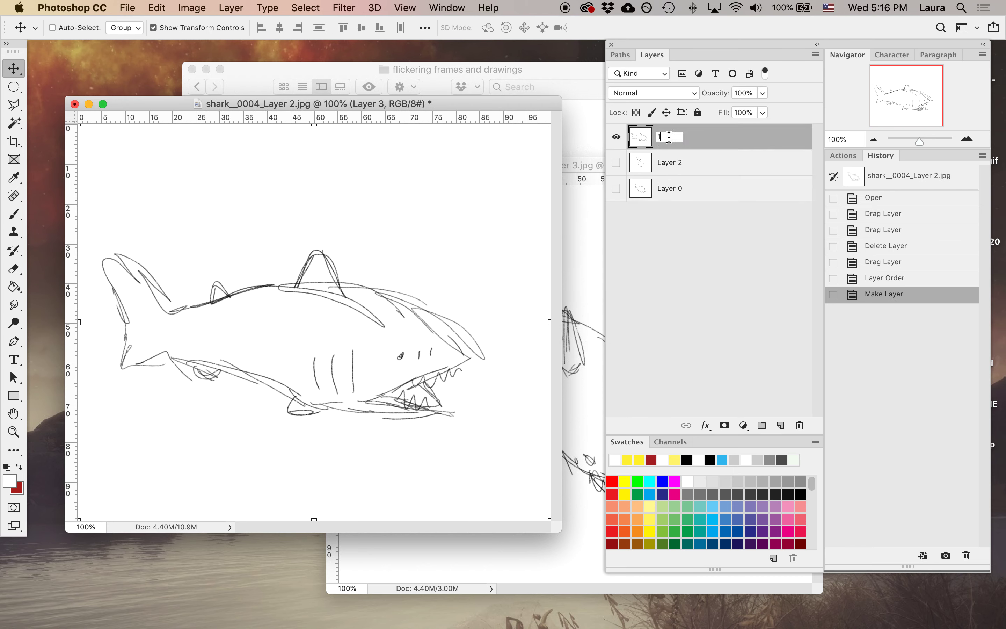
left_click(686, 164)
double_click(668, 188)
type("2")
- Move layer 2 directly beneath layer 1 and rename the bottom layer as 3
left_click_drag(714, 185, 690, 172)
double_click(665, 188)
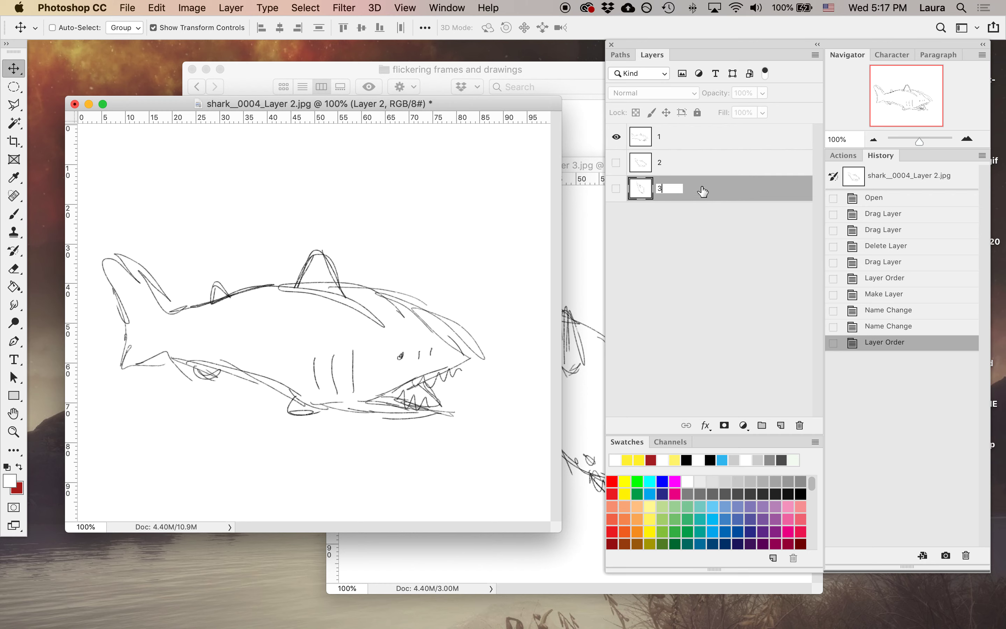
type("3")
left_click(660, 156)
- Toggle the layers' visibility to compare the drawings, leaving layers 1, 2 and 3 all visible
left_click(617, 137)
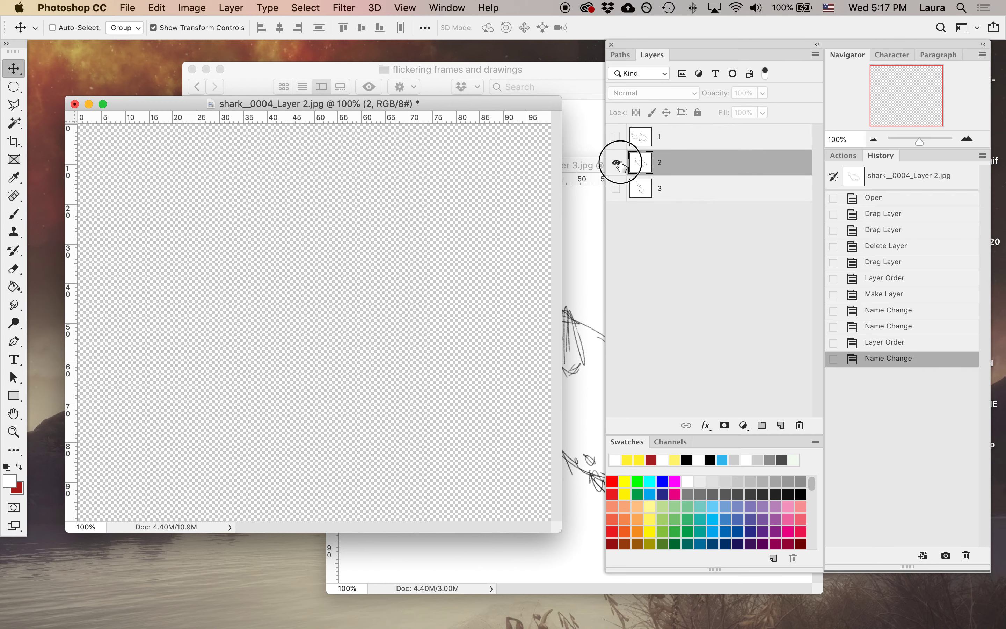
left_click(616, 188)
left_click(617, 162)
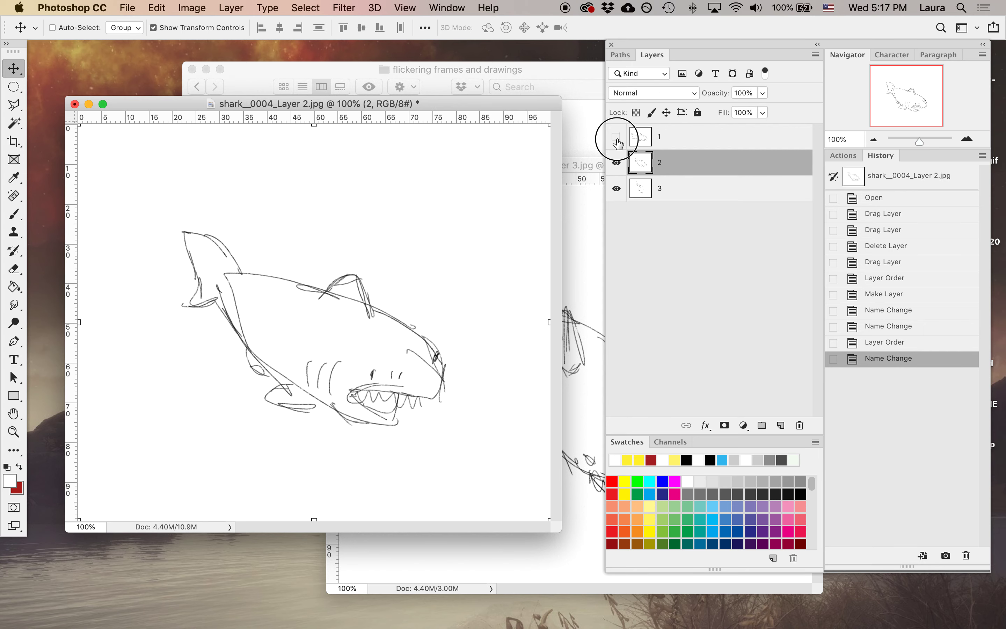
left_click(616, 137)
left_click(616, 137)
left_click(617, 163)
left_click(616, 163)
left_click(617, 138)
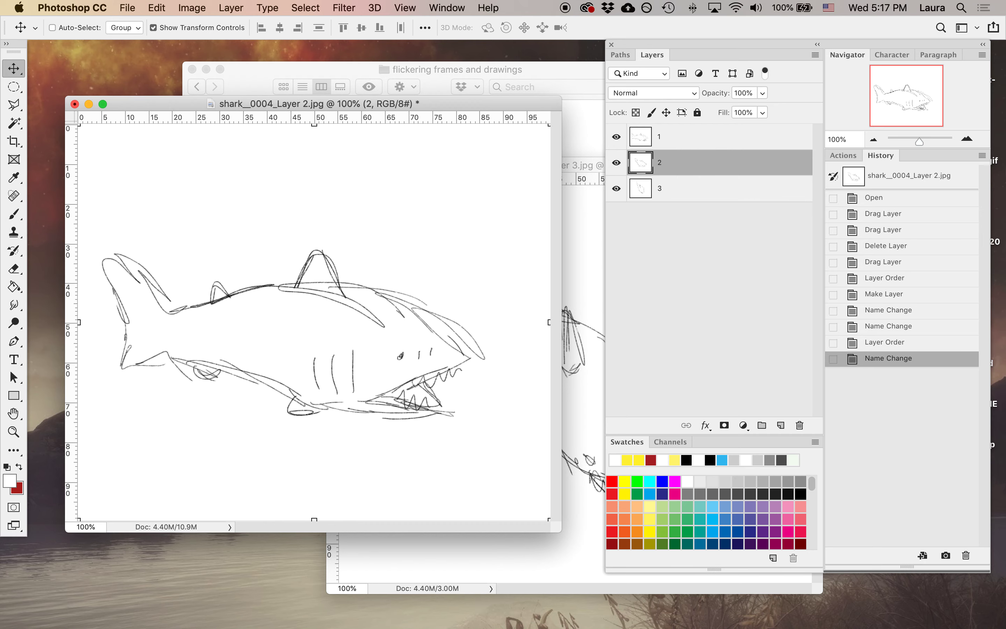
- Preview matthiasbrown2.gif from the flickering frames and drawings folder in Finder, then return to the Photoshop document
mouse_move(1003, 124)
left_click(986, 61)
left_click(445, 143)
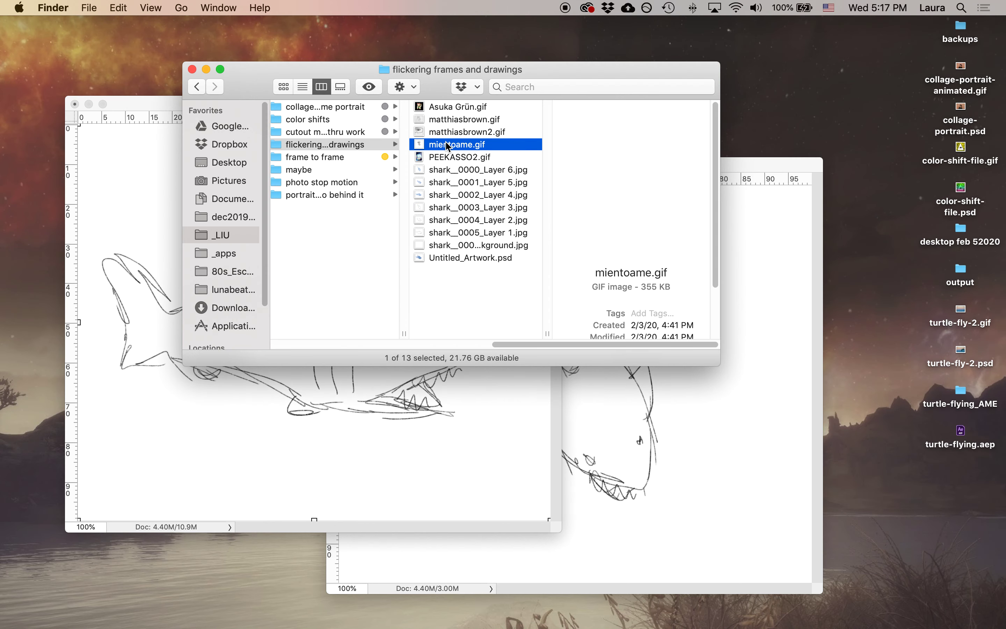
key("Up")
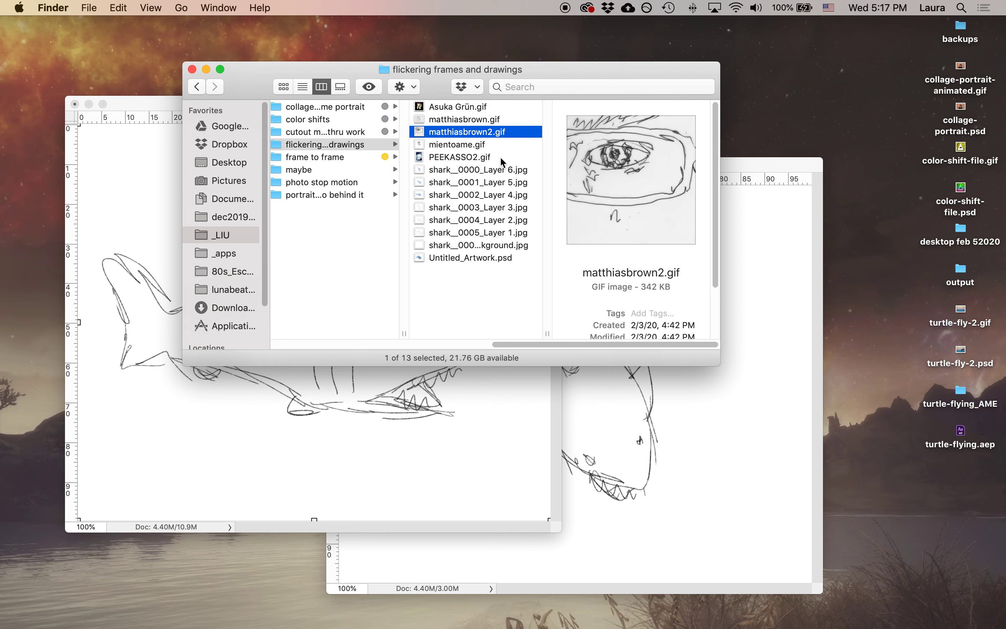
key("space")
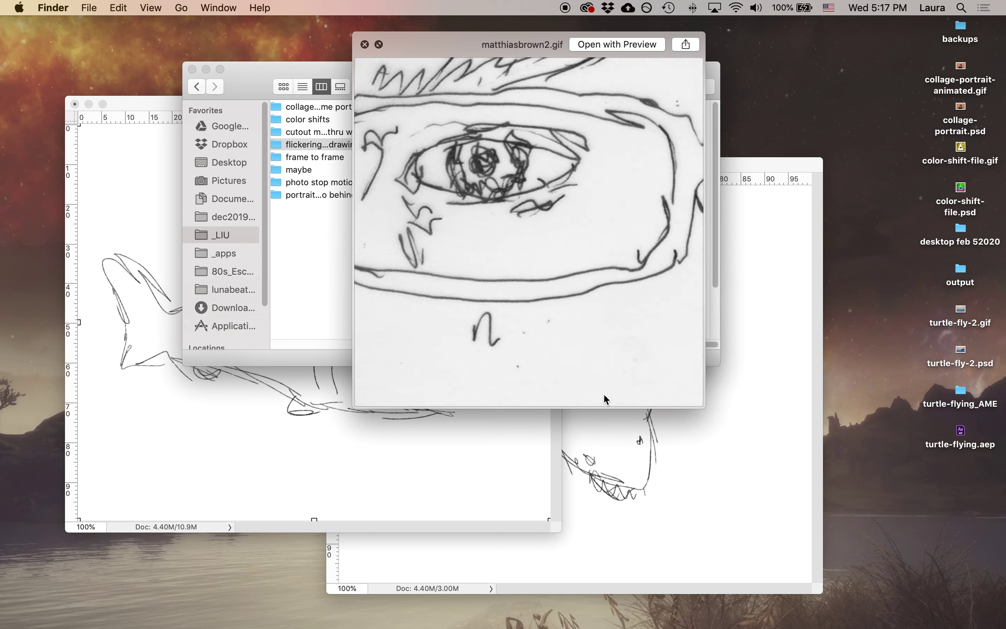
key("space")
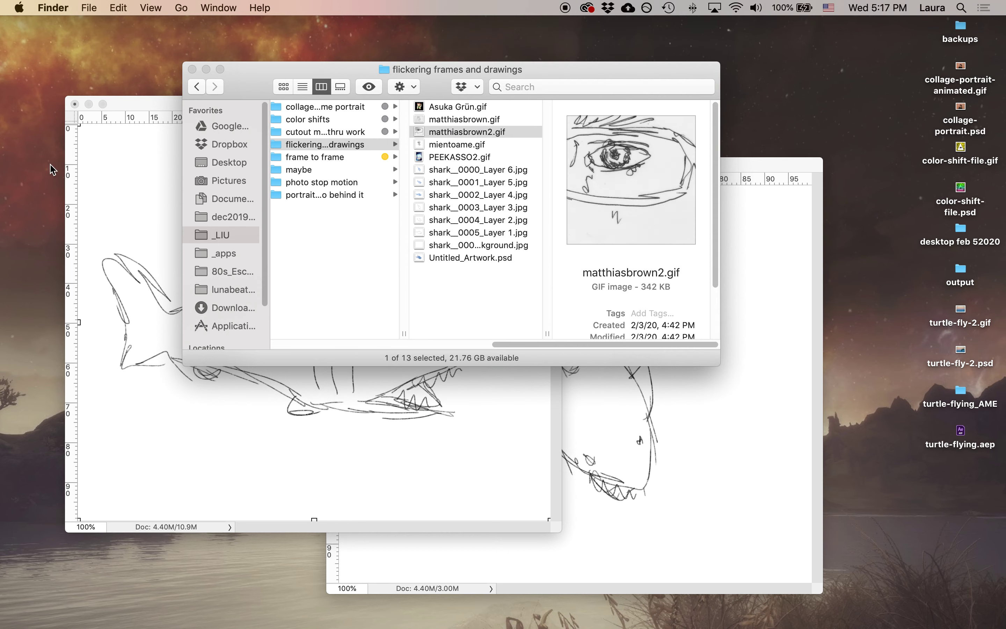
left_click(135, 103)
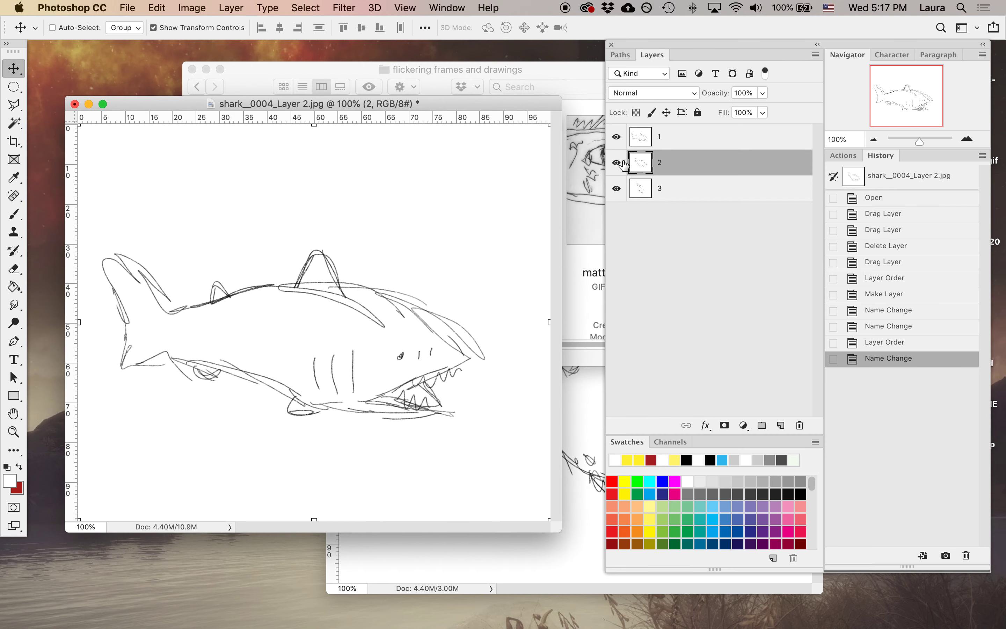
left_click(681, 138)
left_click(689, 192)
left_click(693, 146)
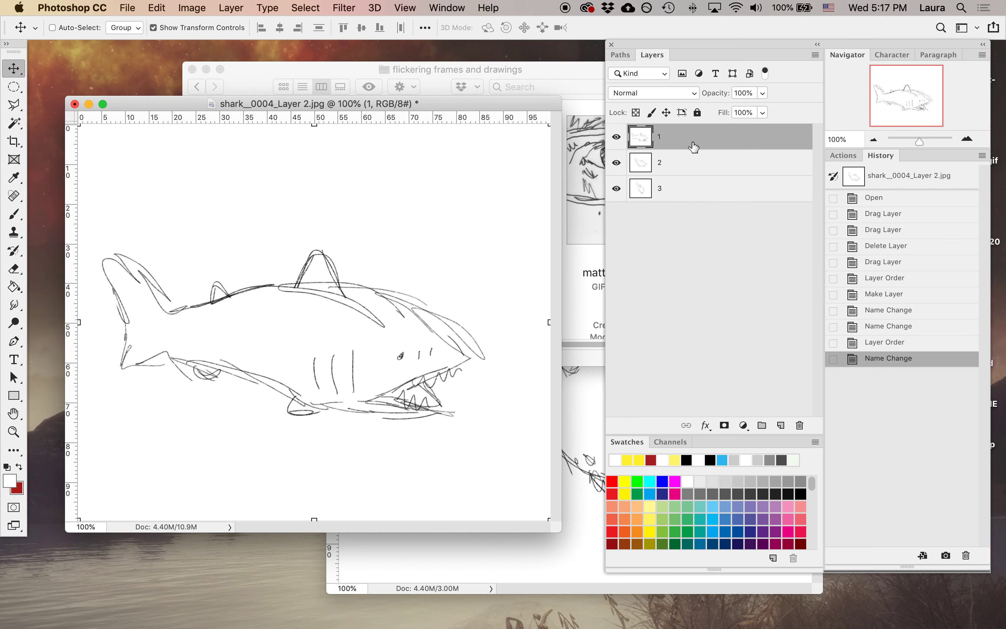
left_click(695, 192)
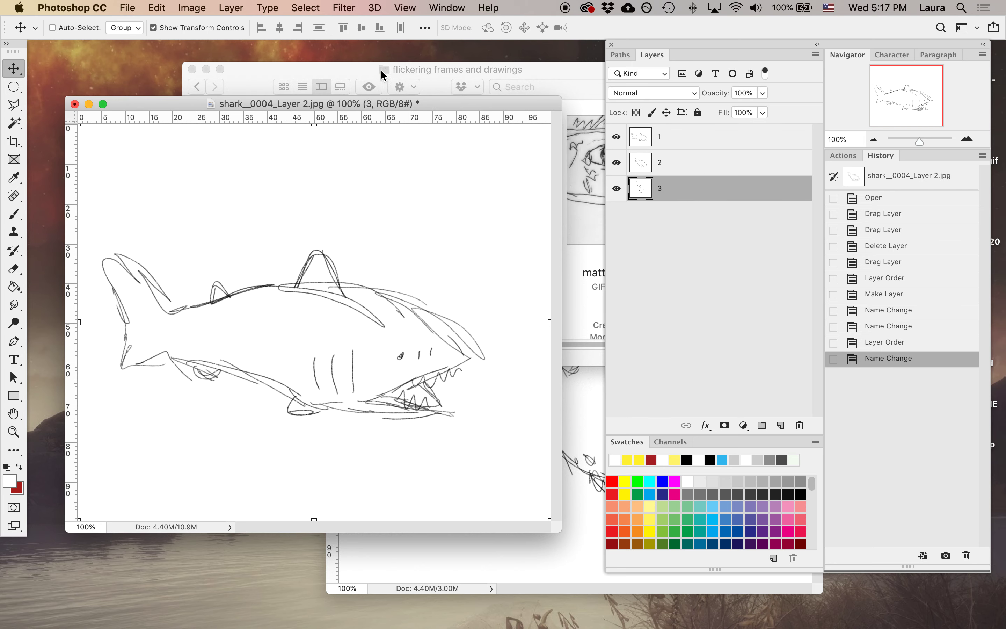
- Show the Timeline panel and move the shark__0004_Layer 2.jpg window up to make room for it
left_click(456, 6)
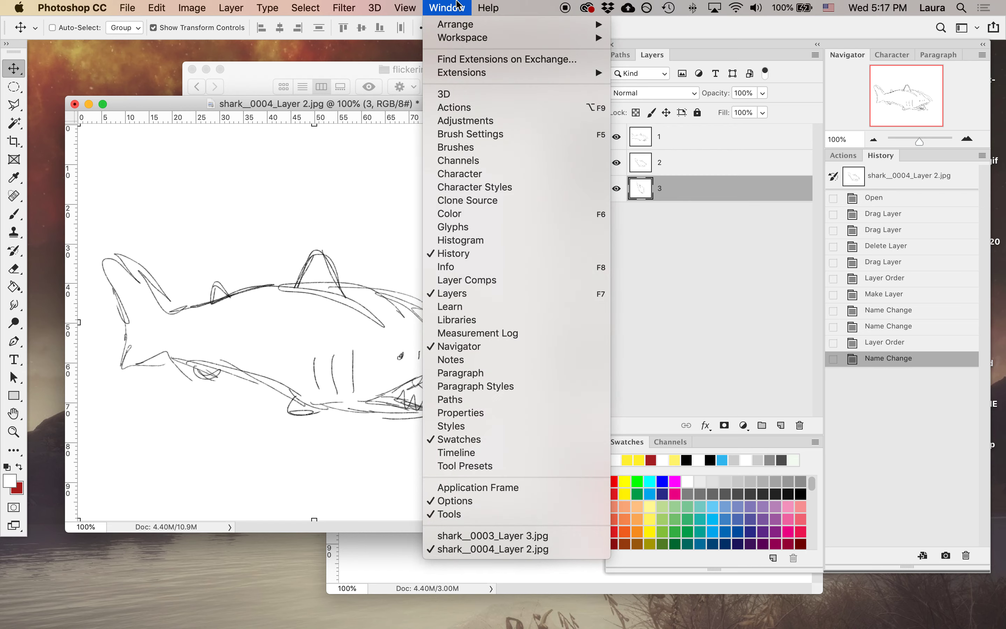
left_click(501, 454)
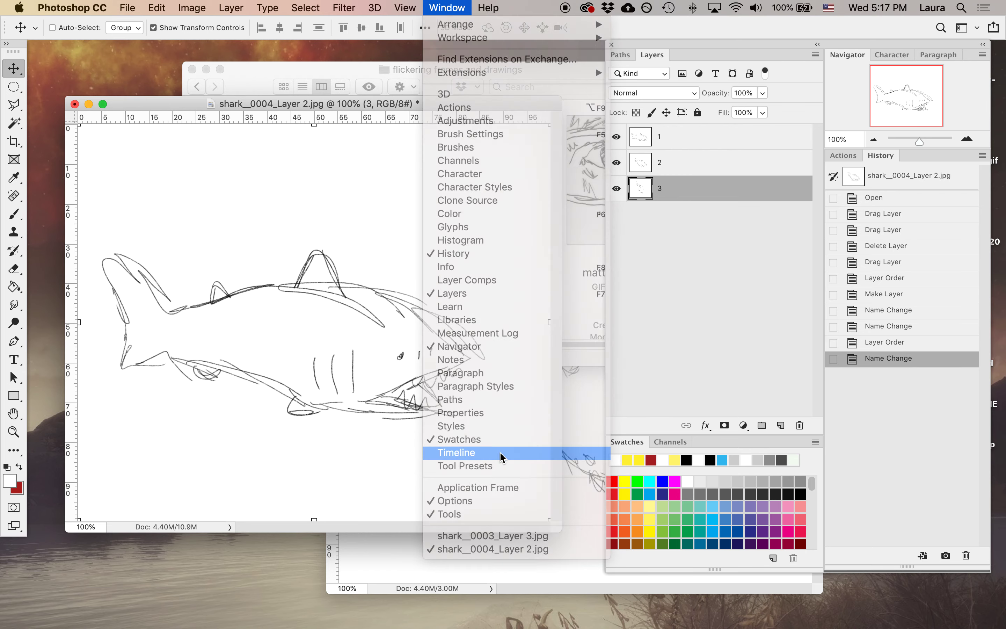
left_click_drag(332, 103, 336, 47)
left_click_drag(502, 453, 465, 370)
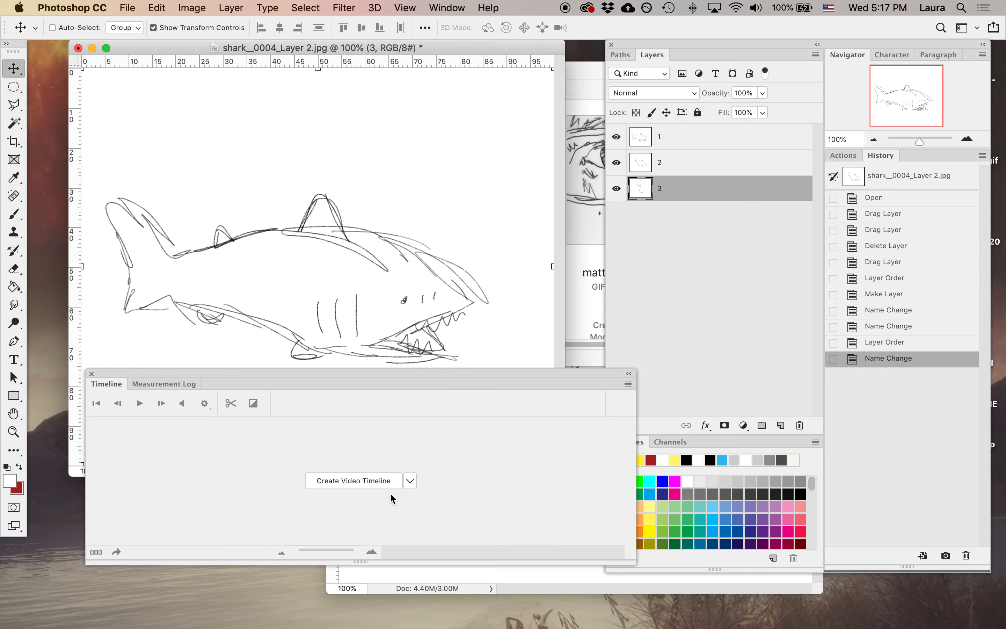
- Create a video timeline and convert it to a frame animation, placing the Timeline panel below the canvas
left_click(369, 487)
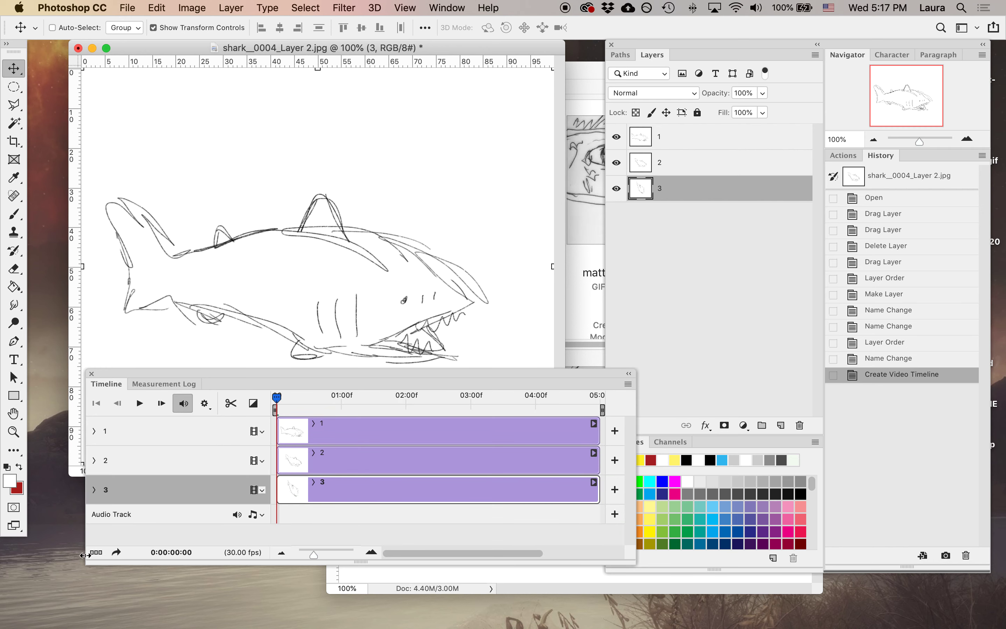
left_click(96, 552)
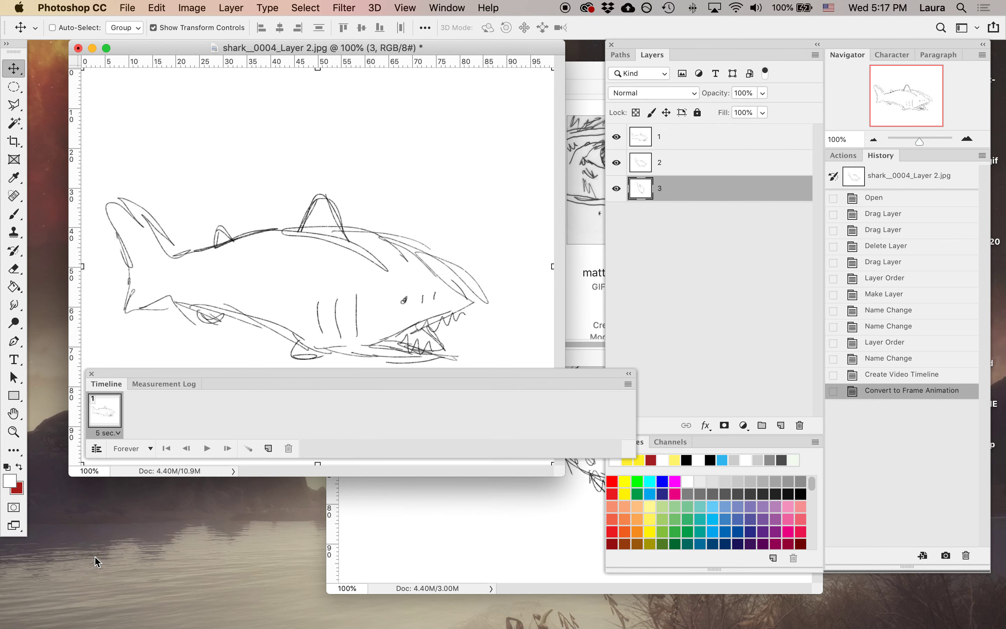
left_click_drag(359, 378, 330, 482)
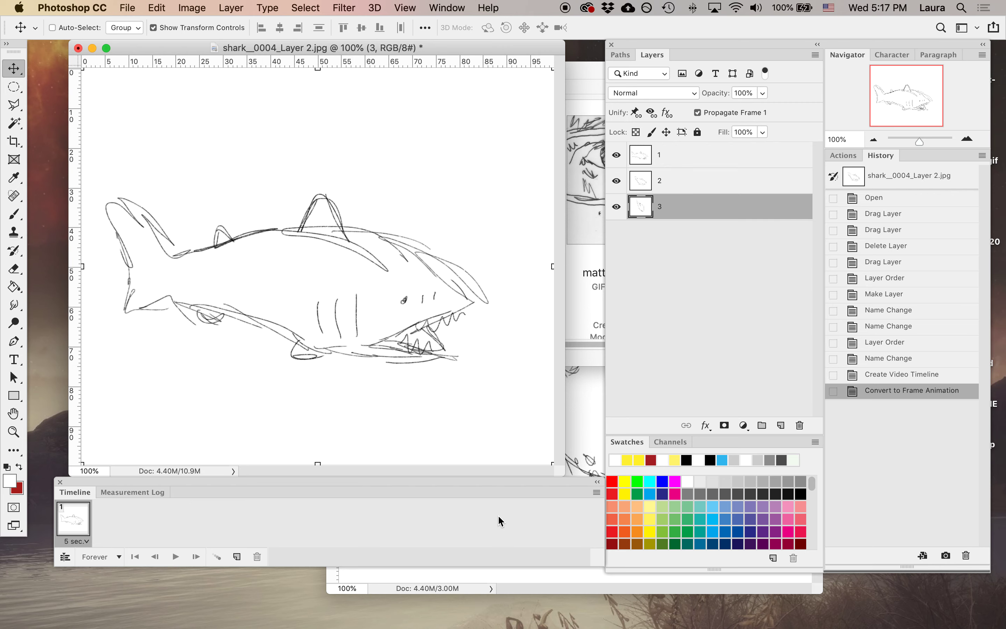
- Duplicate the animation frame twice to make three frames, and minimize the Finder window behind the document
left_click(530, 511)
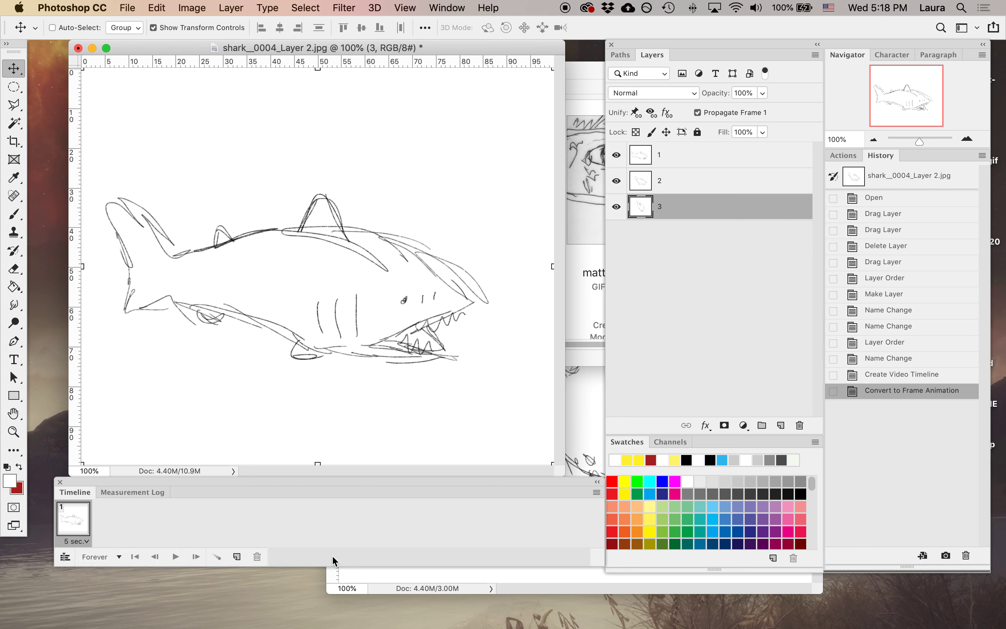
left_click(236, 556)
left_click(237, 557)
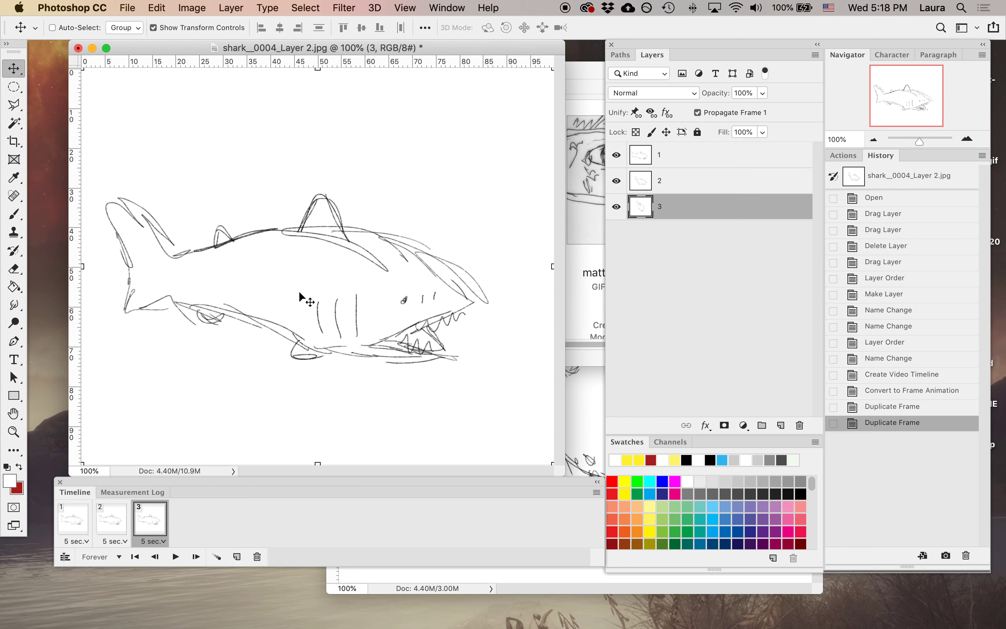
left_click(597, 82)
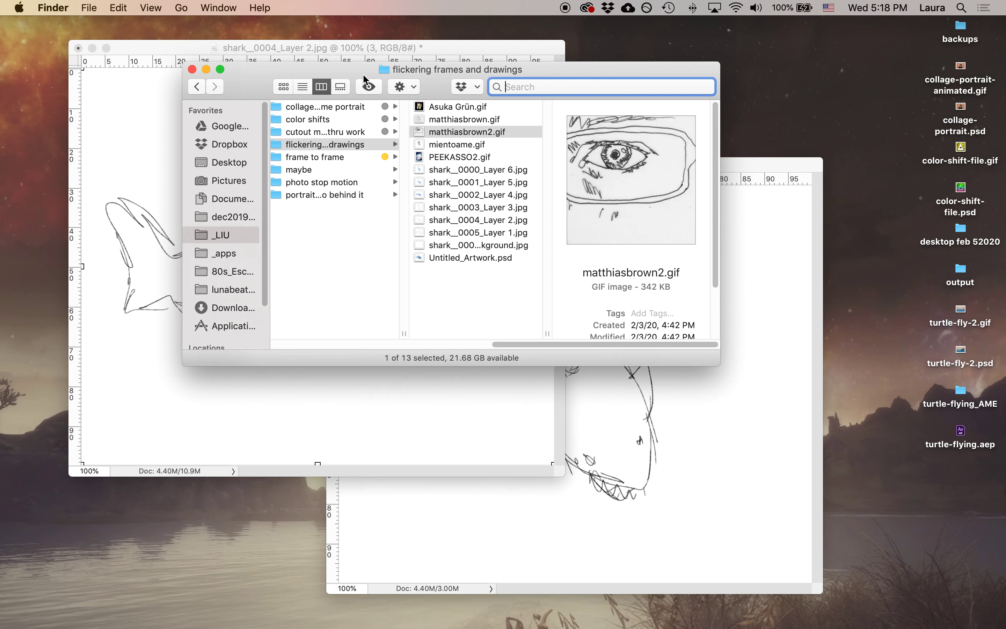
left_click(209, 67)
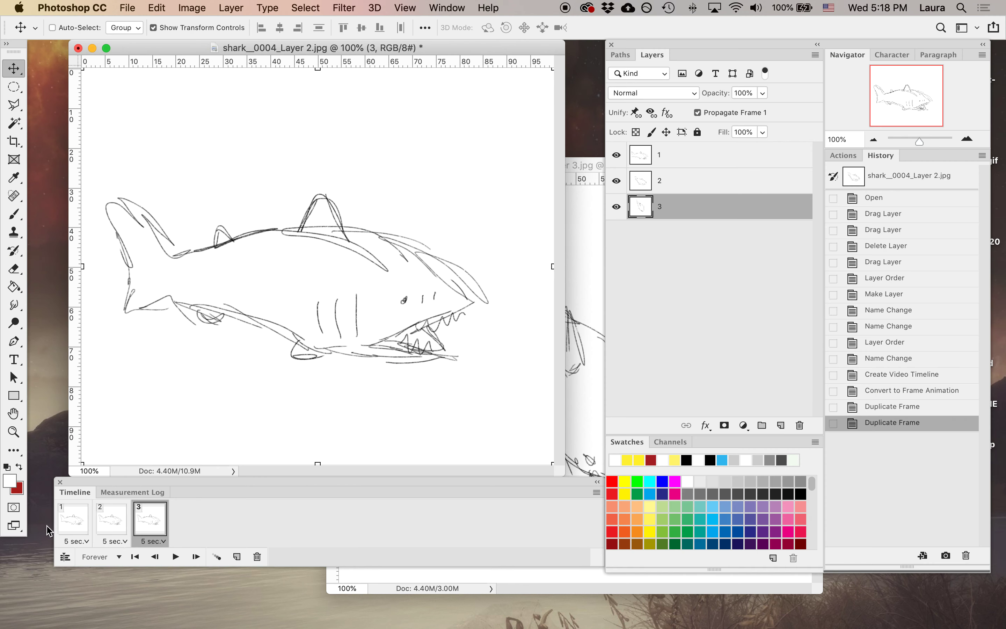
- Step through animation frames 1, 2 and 3 repeatedly to compare what each one shows
left_click(74, 520)
left_click(100, 526)
left_click(153, 525)
left_click(71, 535)
left_click(106, 518)
left_click(144, 521)
left_click(68, 518)
left_click(107, 526)
left_click(150, 524)
- Set the delay of all three animation frames to 0.5 seconds
left_click(80, 525)
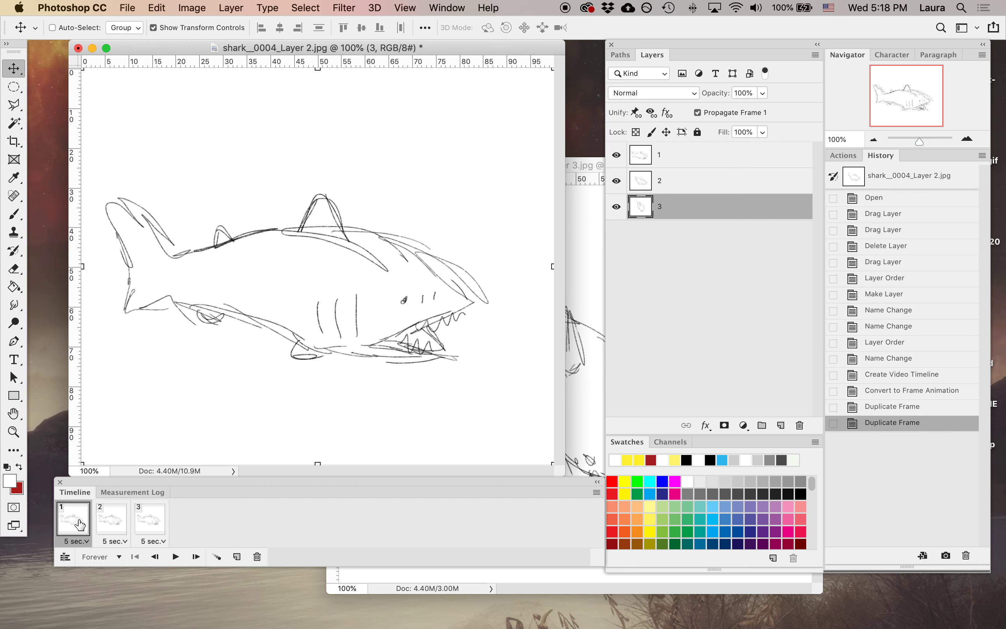
left_click(155, 521, "shift")
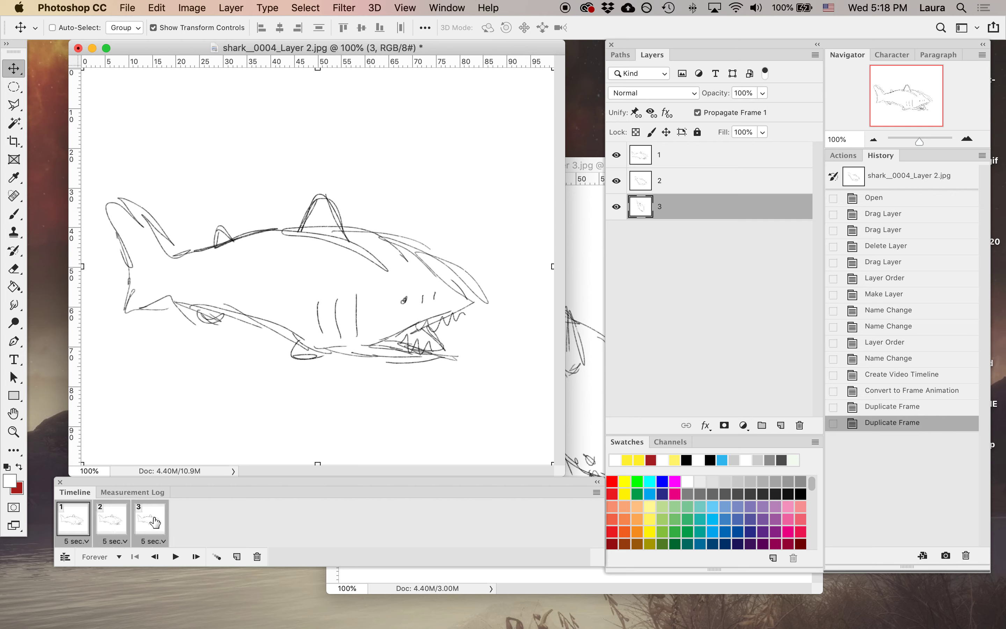
left_click(163, 541)
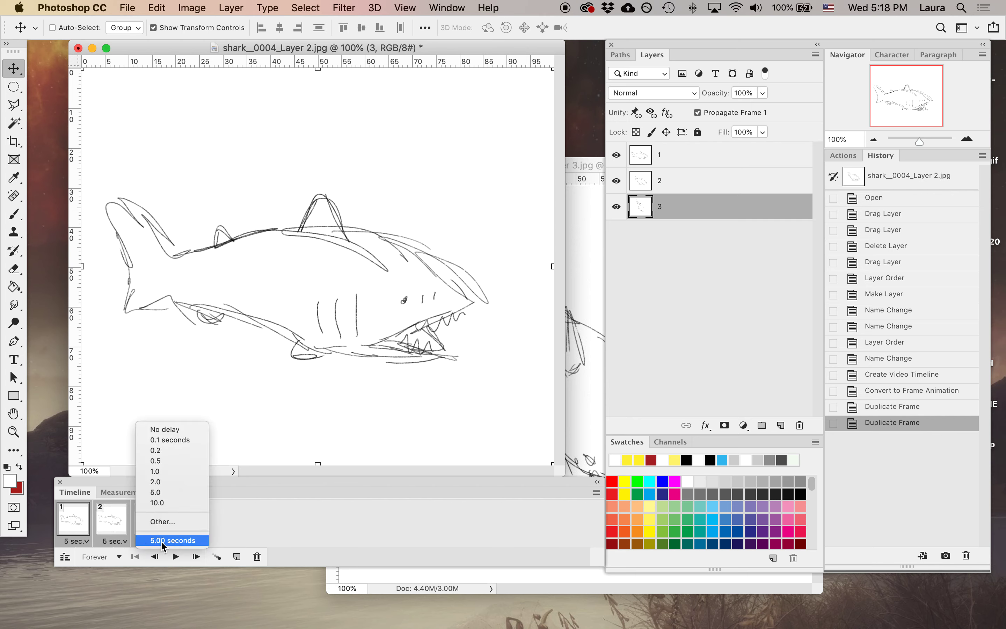
left_click(169, 462)
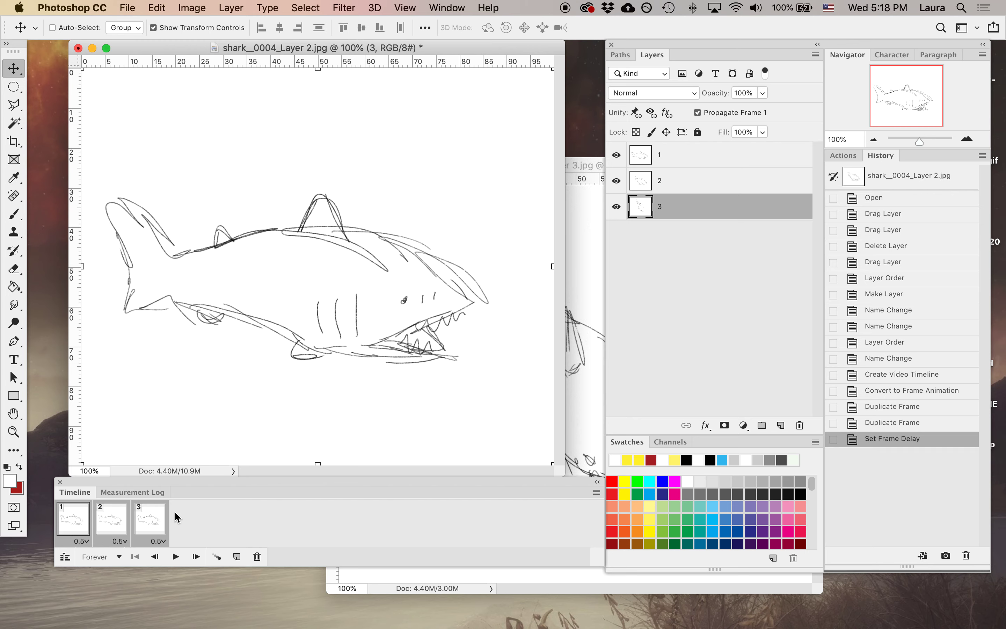
- Hide layer 1 in animation frame 2 so the frame shows the layer 2 drawing
left_click(106, 525)
left_click(79, 521)
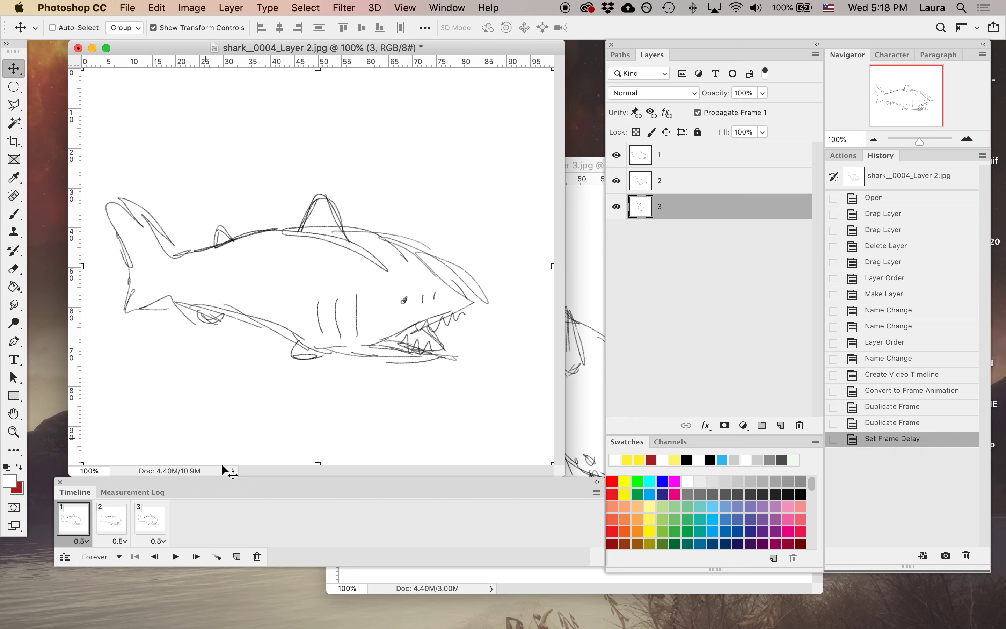
left_click(115, 524)
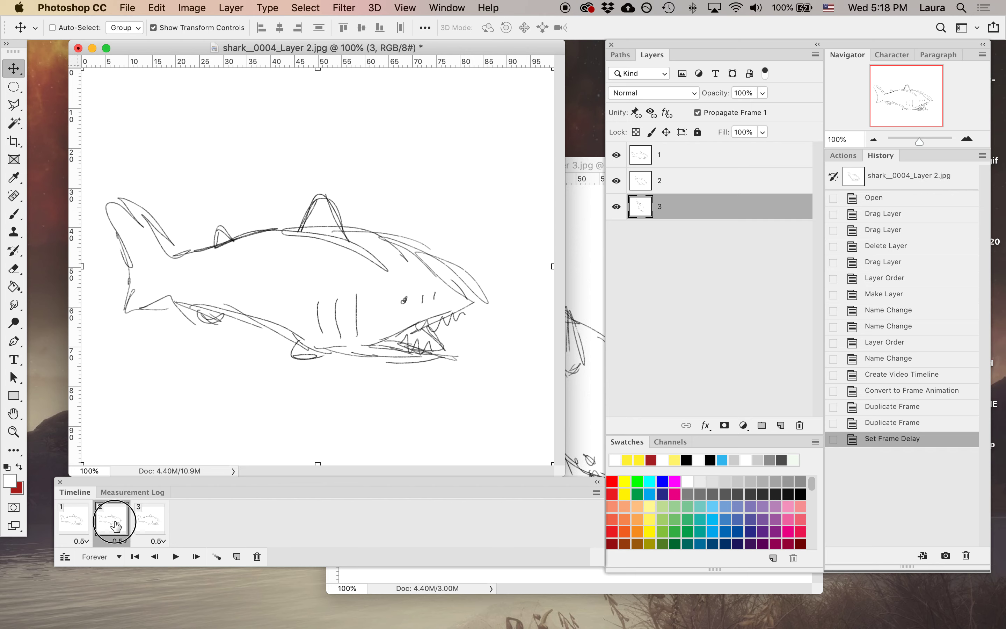
left_click(620, 156)
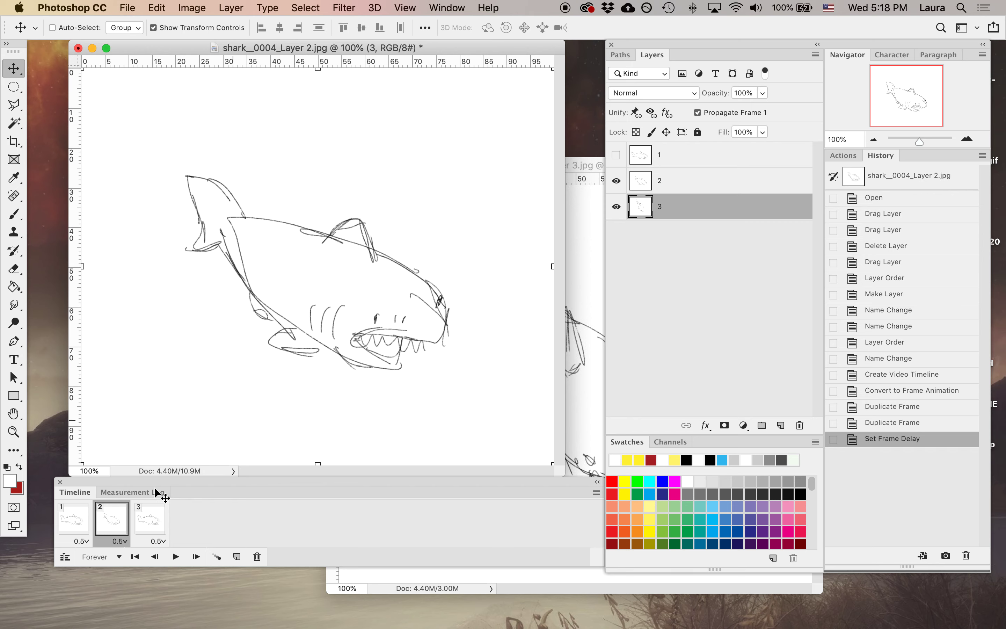
- Hide layers 1 and 2 in animation frame 3 so only the layer 3 drawing shows
left_click(148, 524)
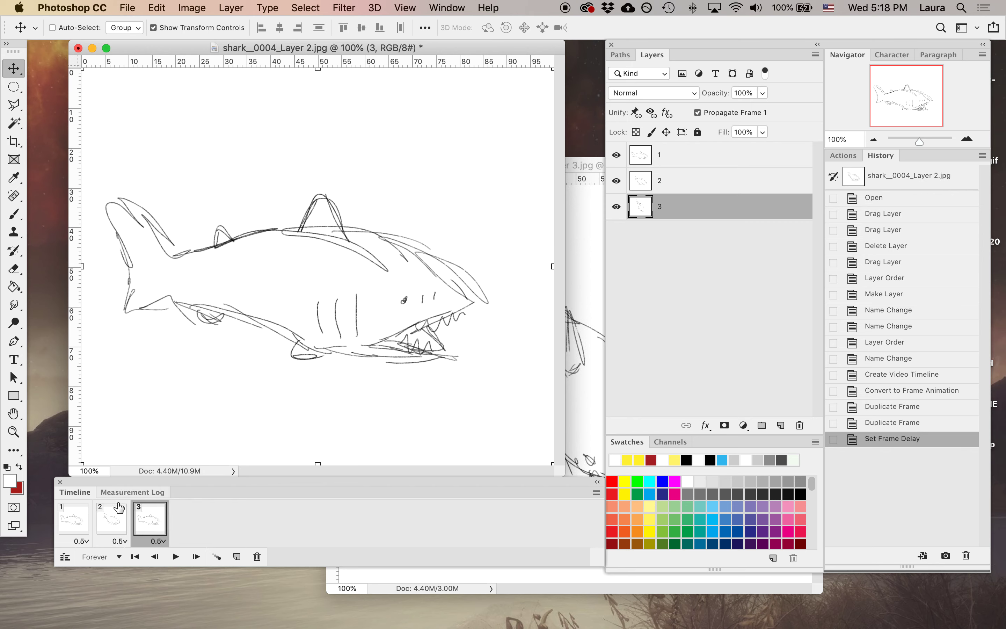
left_click(617, 155)
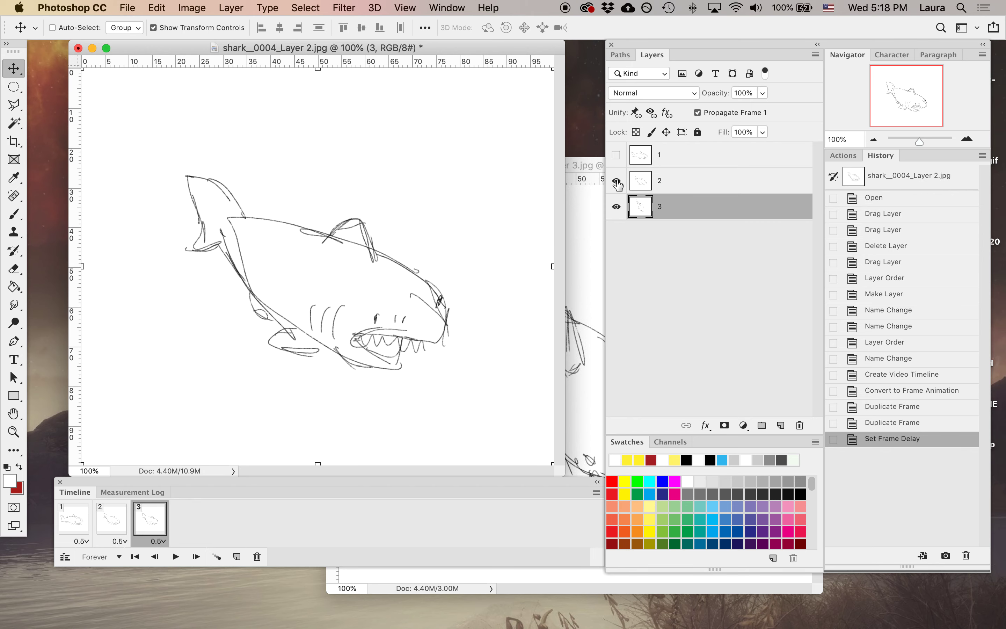
left_click(616, 180)
left_click(617, 155)
left_click(616, 180)
left_click(617, 155)
left_click(617, 180)
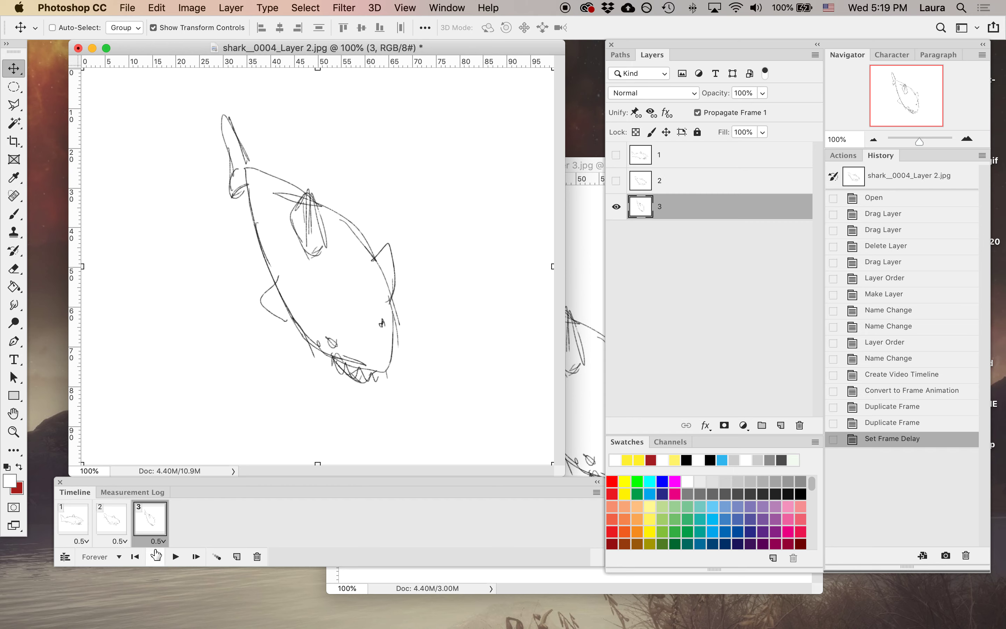
- Play the animation from frame 1, stop the playback and select frame 3
left_click(78, 526)
left_click(175, 557)
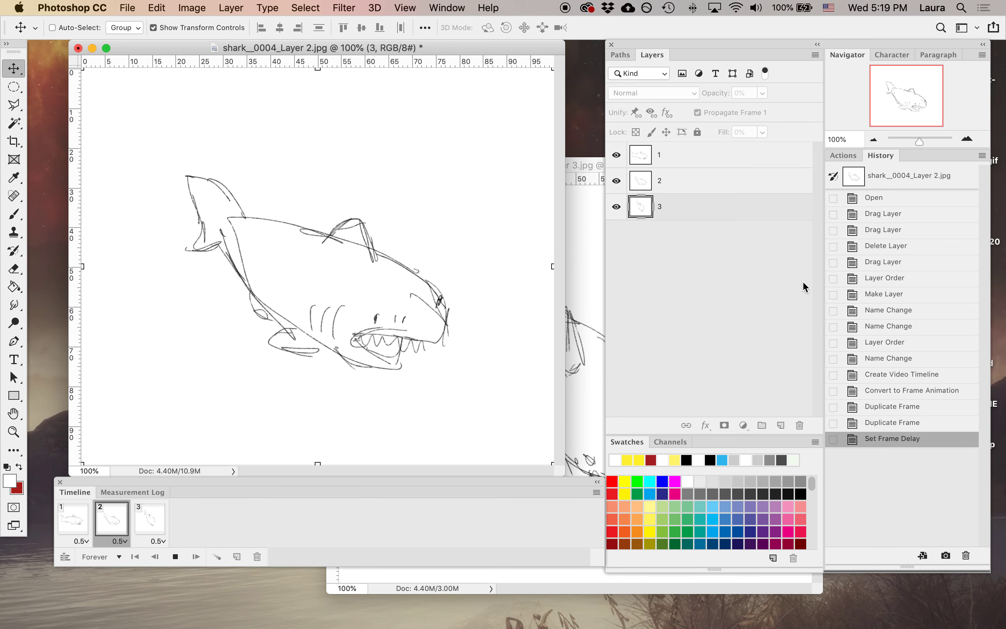
left_click(175, 557)
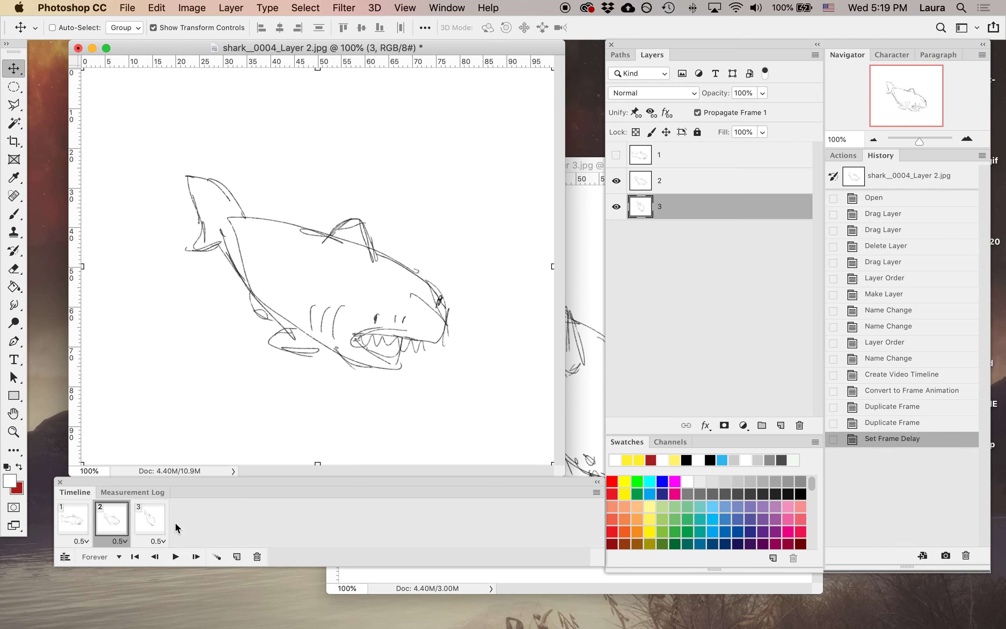
left_click(161, 525)
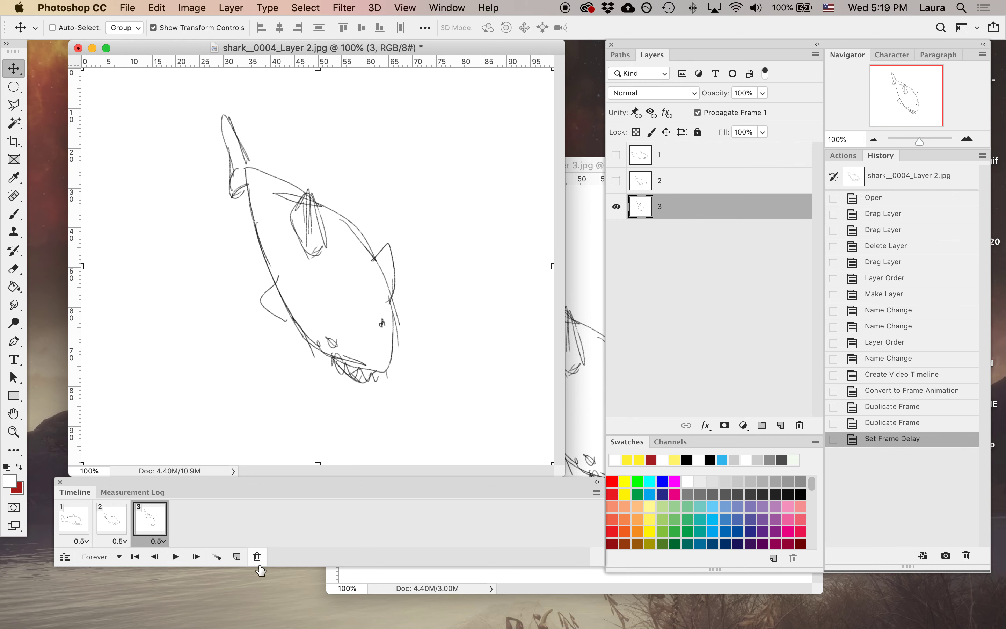
- Duplicate frame 3 as a fourth animation frame, show layer 2 in it, and play the animation to check the loop
left_click(237, 557)
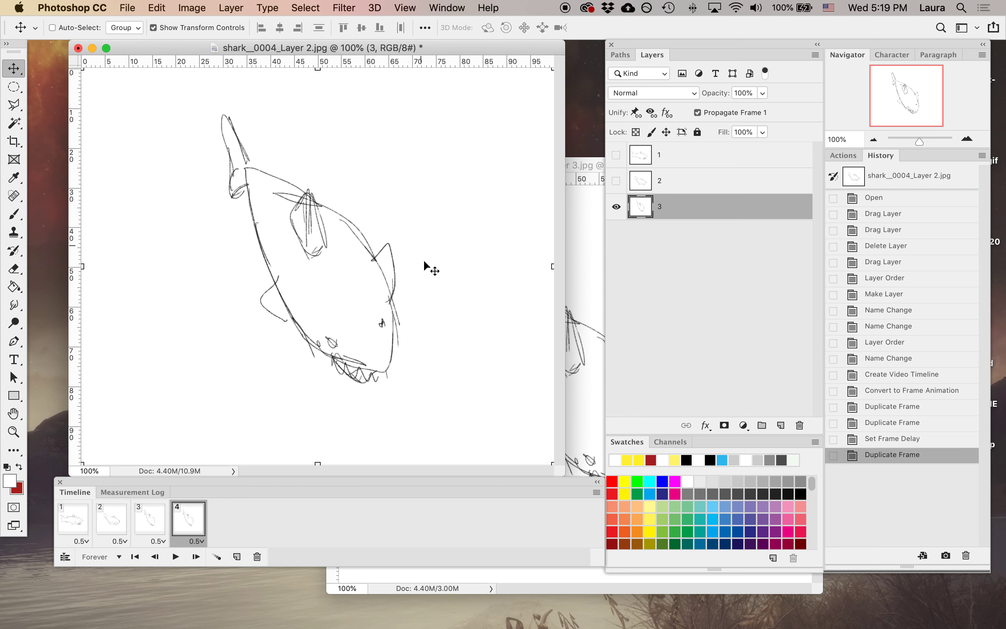
left_click(75, 528)
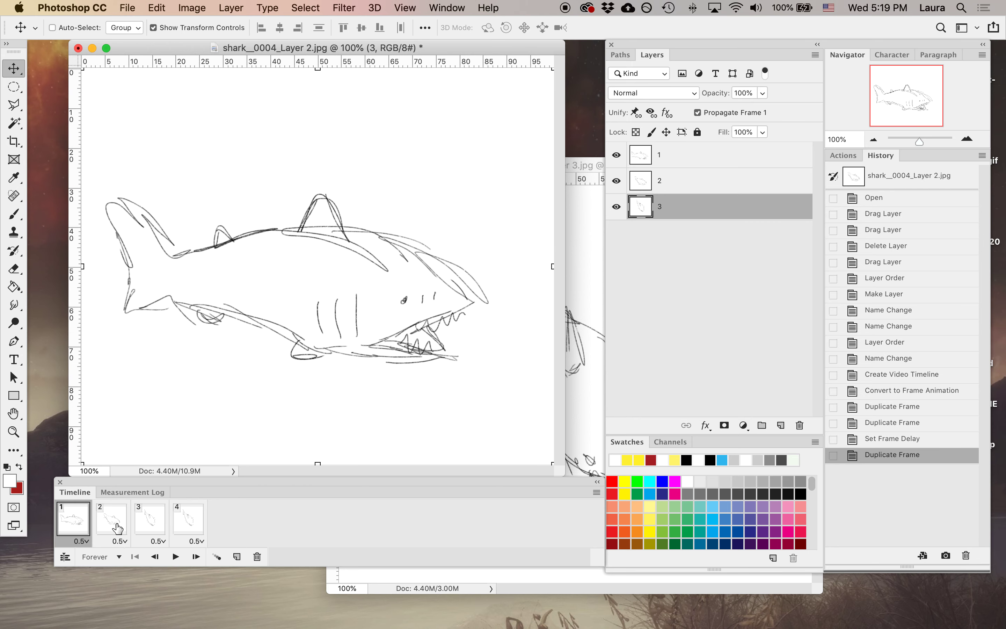
left_click(116, 528)
left_click(150, 526)
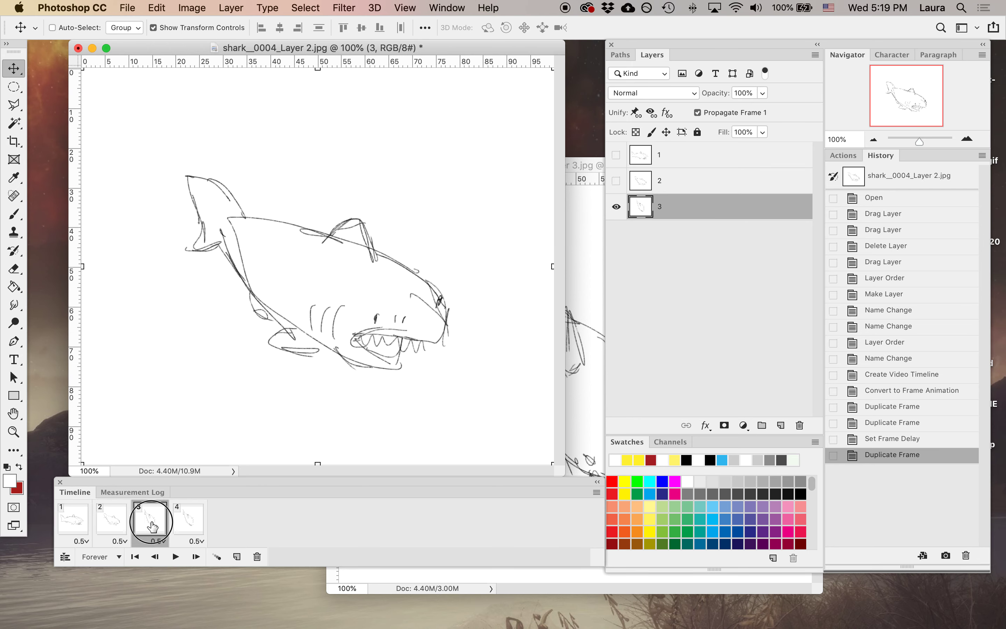
left_click(187, 526)
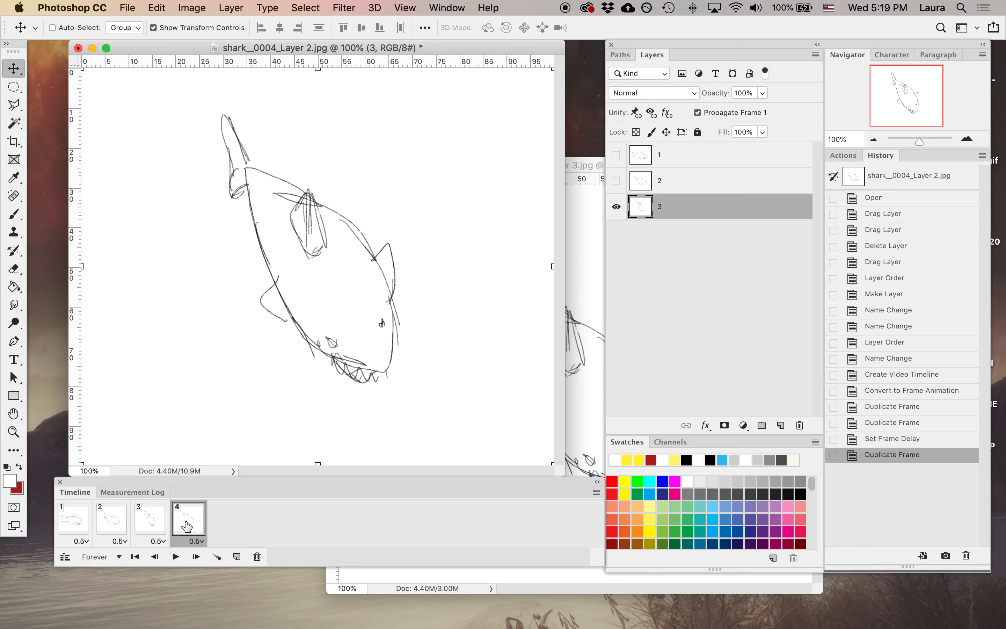
left_click(615, 180)
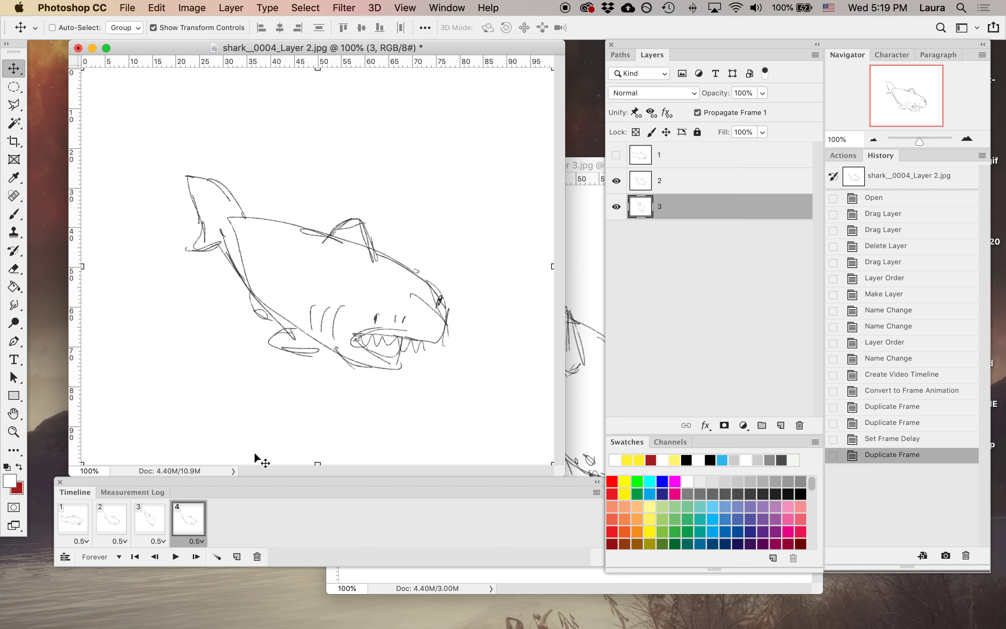
left_click(176, 559)
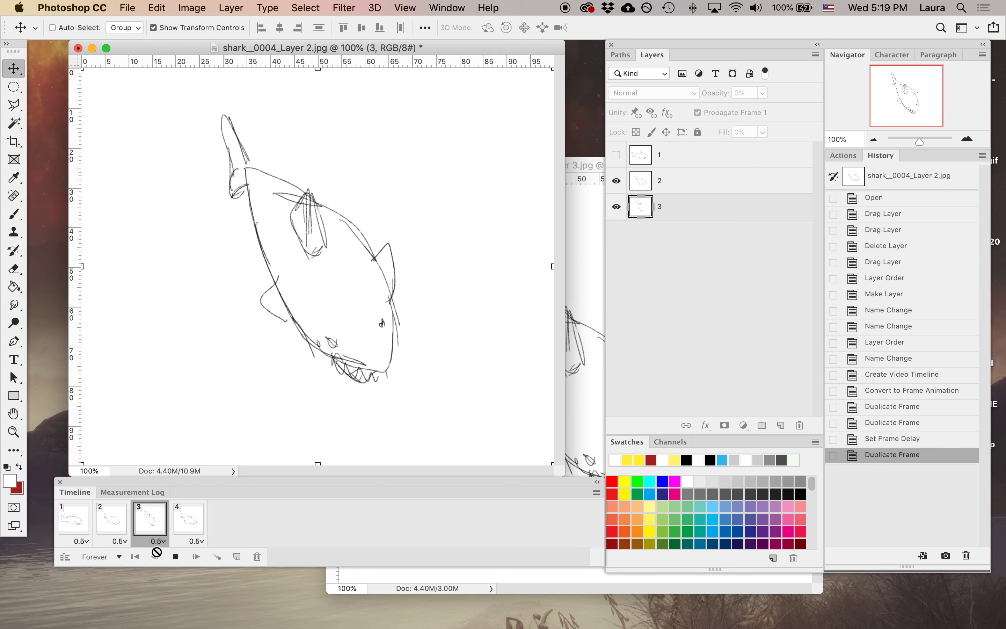
left_click(175, 557)
- Save the document to the Desktop as shark-anim.psd in Photoshop format with layers
key("super+shift+s")
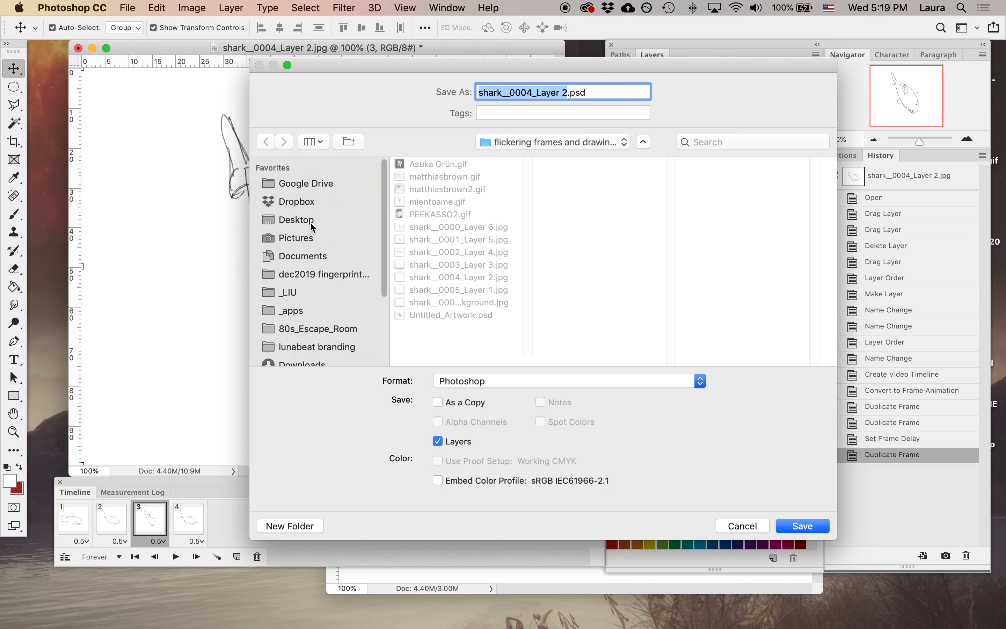
left_click(310, 222)
type("shark-ani")
key("Return")
key("Return")
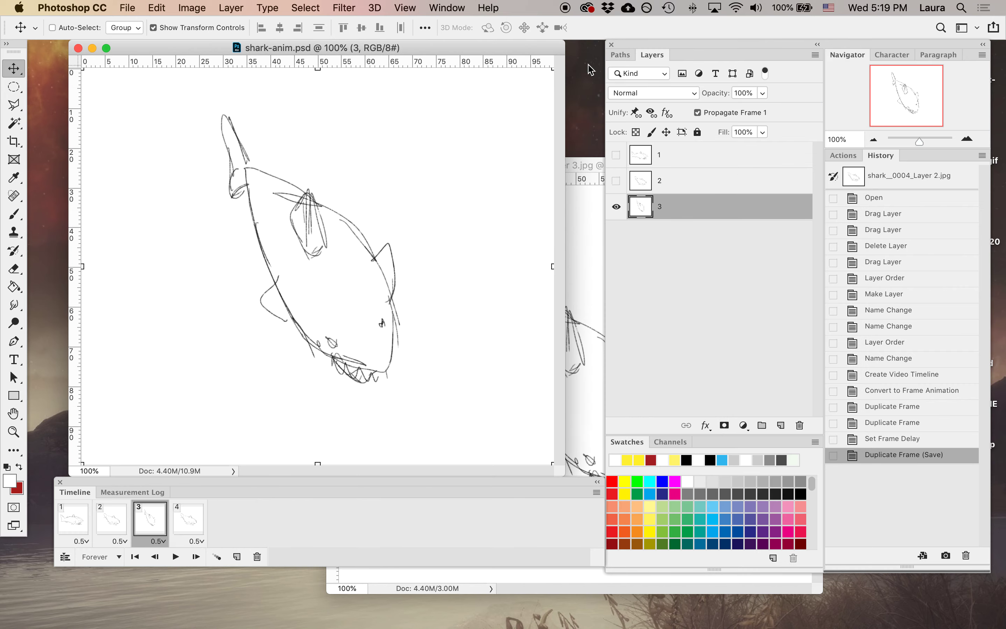
left_click(157, 8)
mouse_move(130, 11)
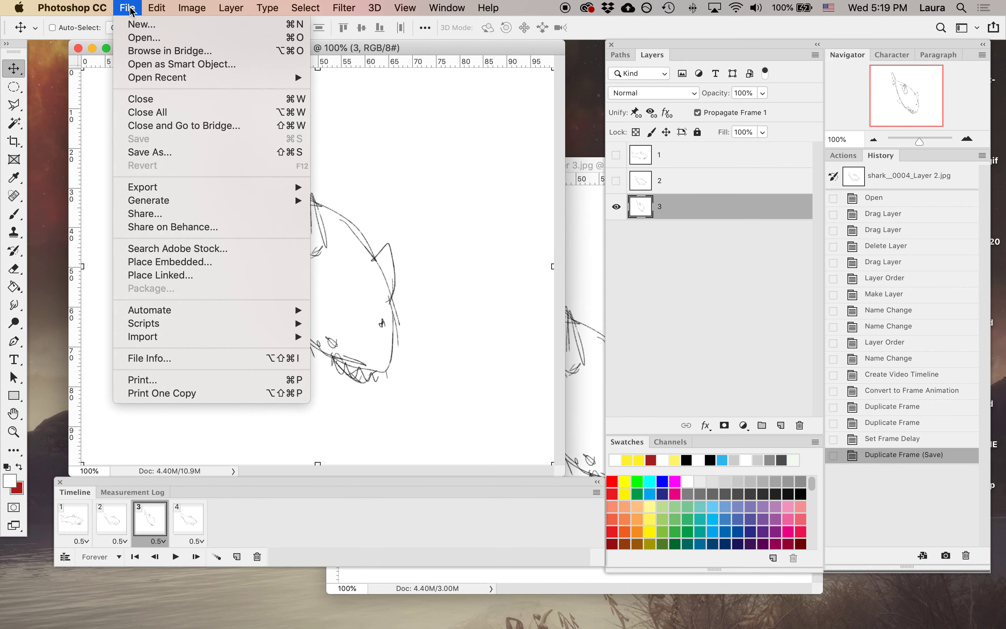
left_click(146, 153)
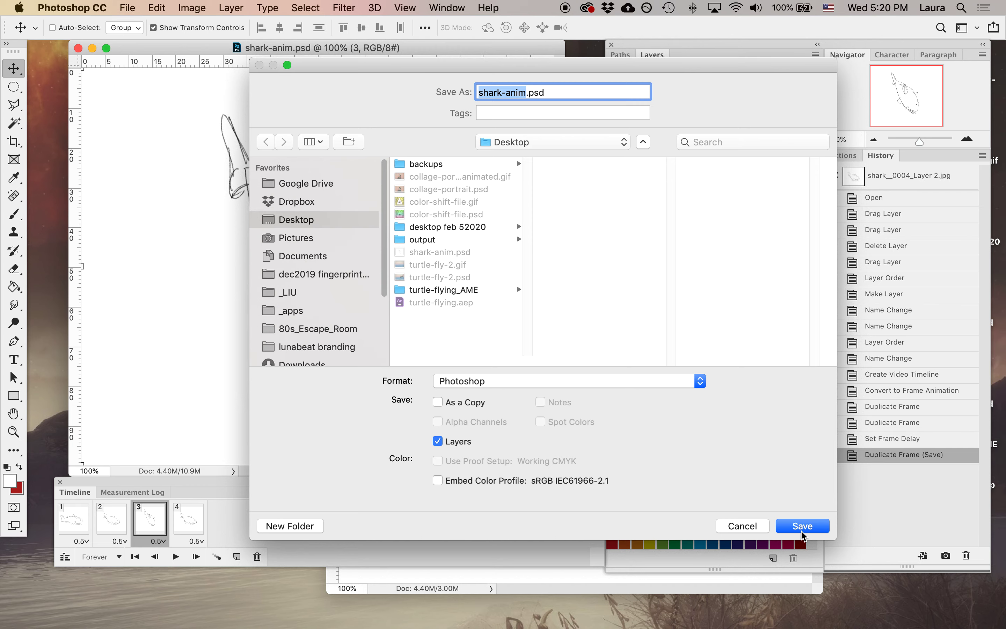
left_click(755, 531)
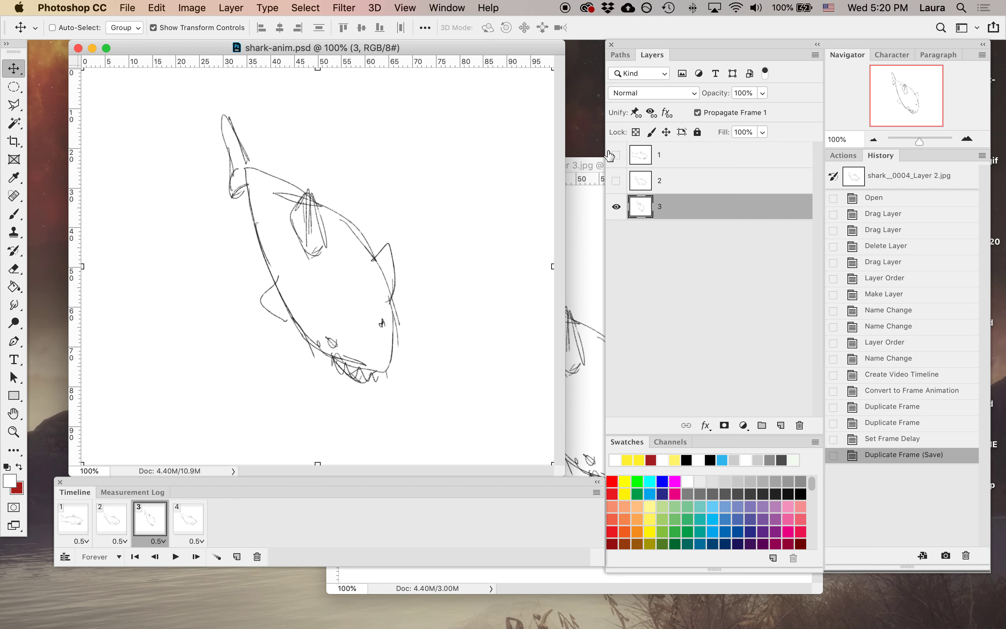
- From frame 1, set up a Save for Web (Legacy) export as a 128-color GIF with transparency turned off
left_click(79, 518)
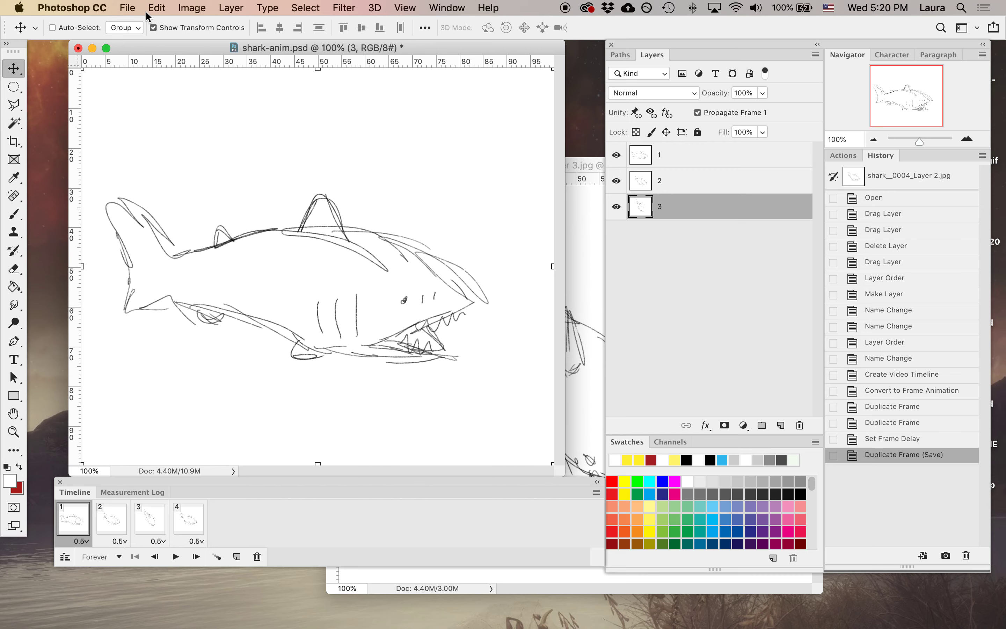
left_click(128, 8)
mouse_move(158, 193)
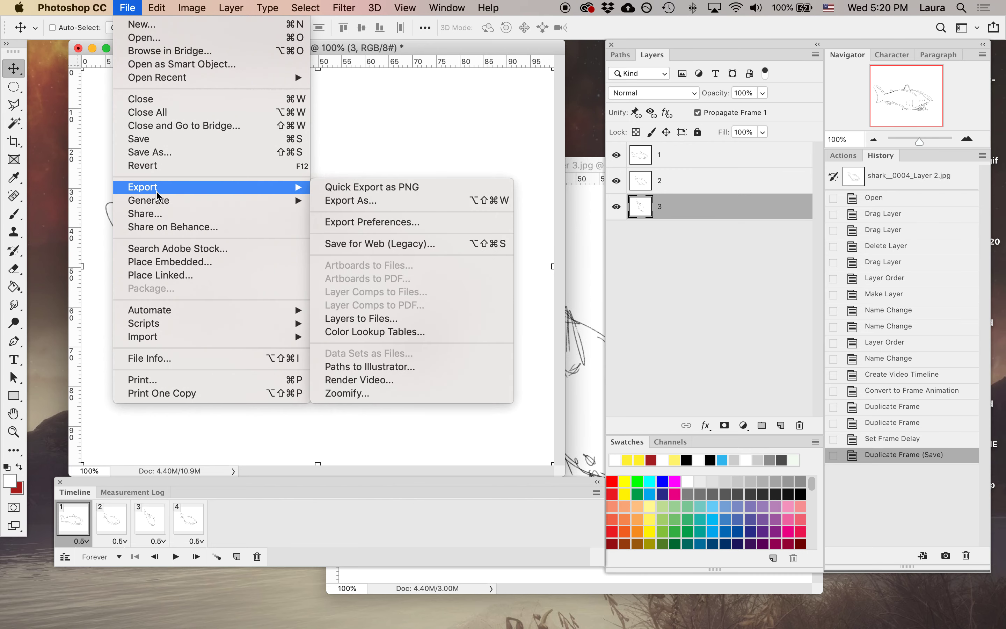
left_click(457, 246)
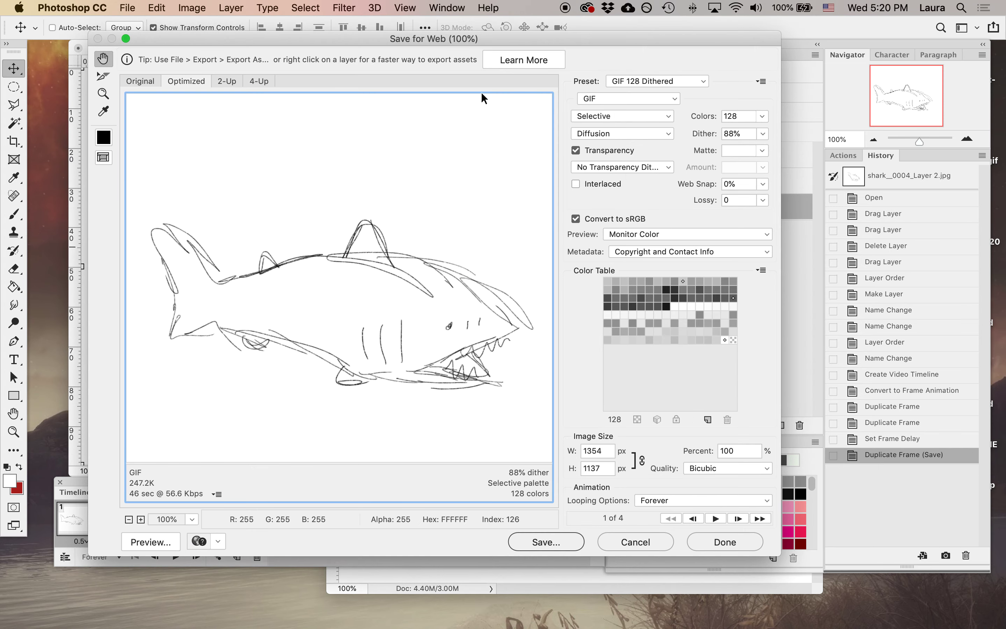
left_click(680, 82)
left_click(678, 79)
left_click(640, 80)
left_click(671, 81)
left_click(576, 150)
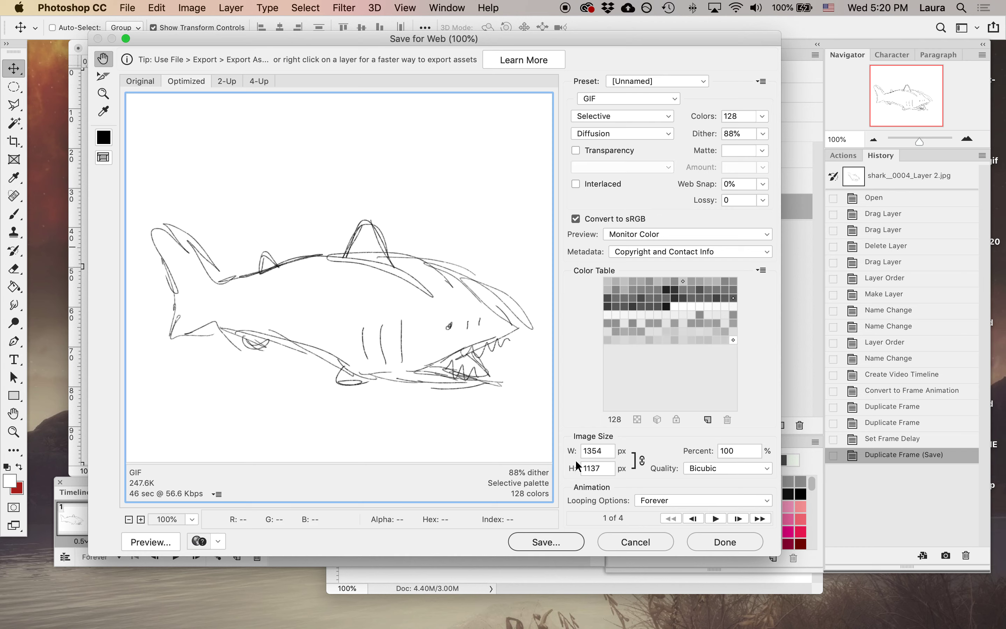
- Set the GIF to loop forever, preview its playback, and save it to the Desktop as shark-anim.gif
left_click(697, 496)
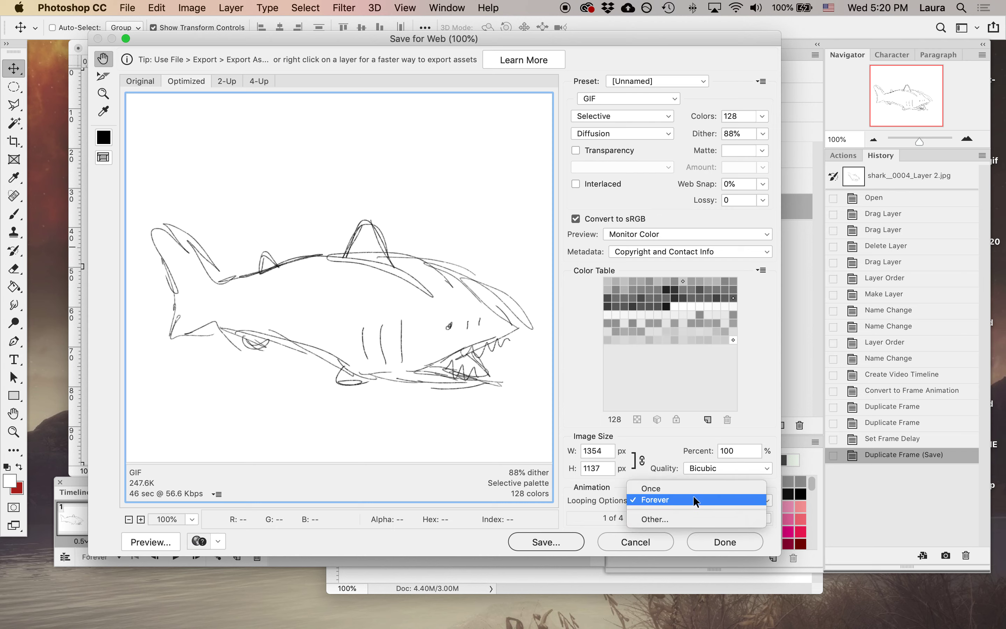
left_click(671, 499)
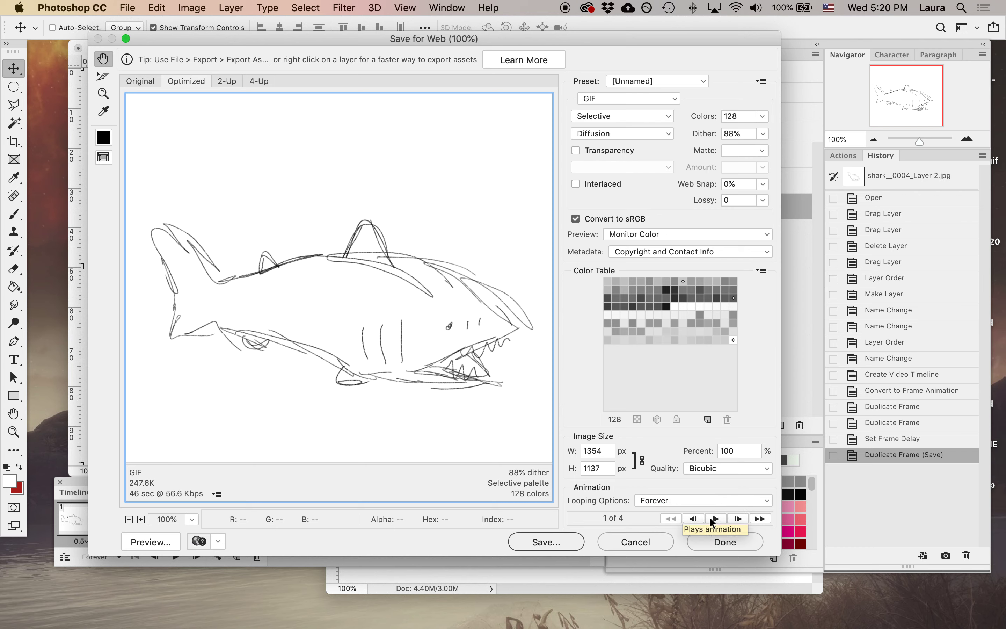
left_click(716, 518)
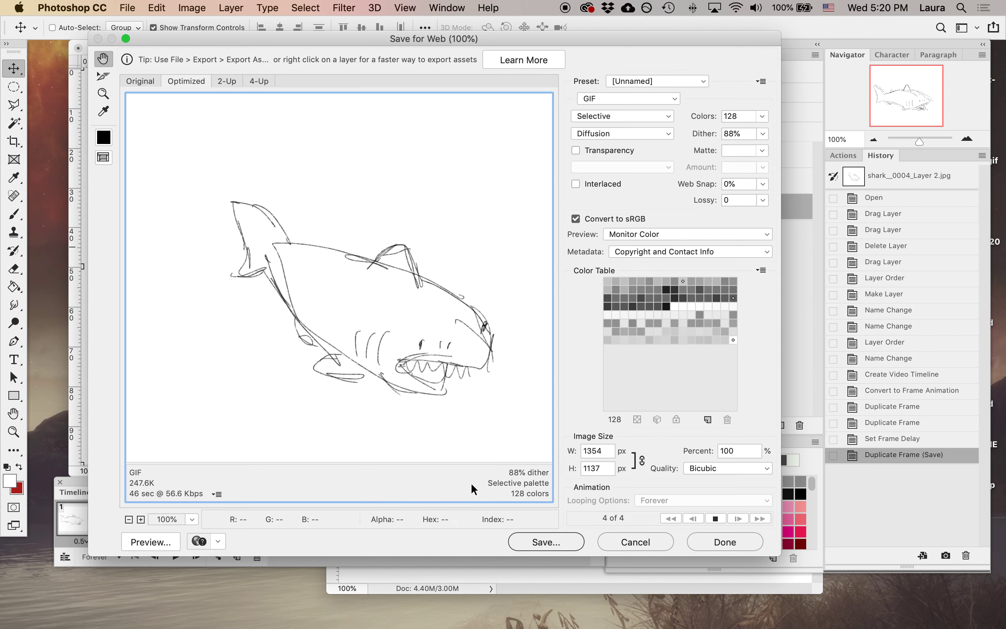
left_click(715, 518)
left_click(571, 546)
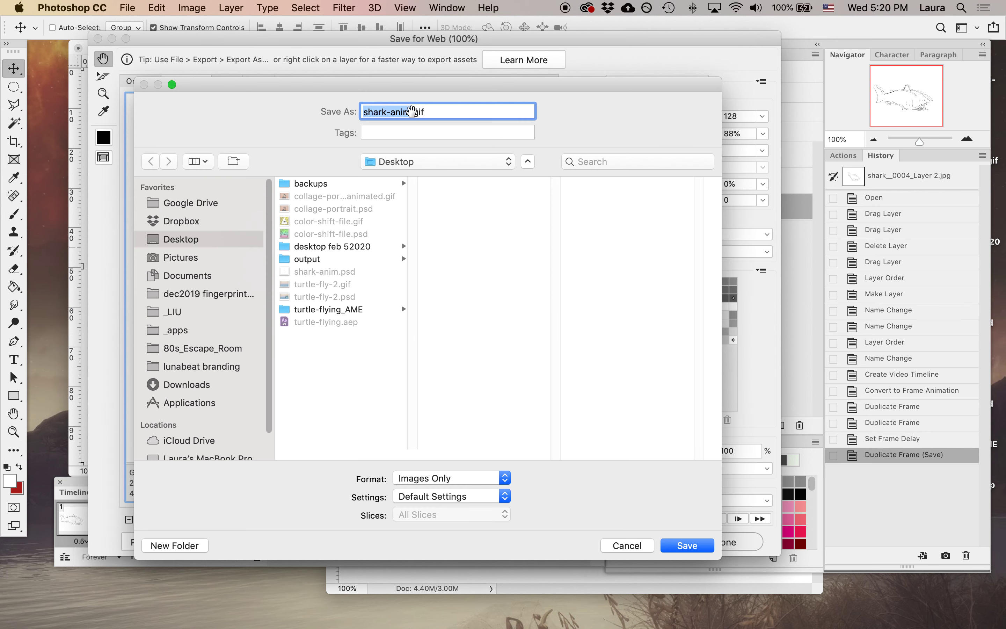
left_click(702, 545)
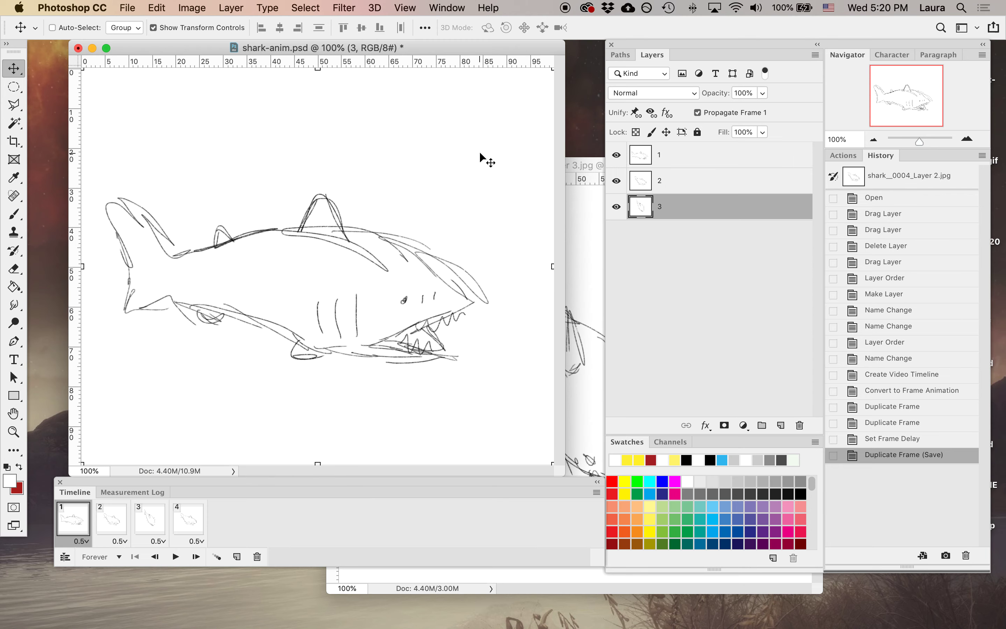
- Save the changes to shark-anim.psd and close both open documents
left_click(127, 8)
left_click(132, 139)
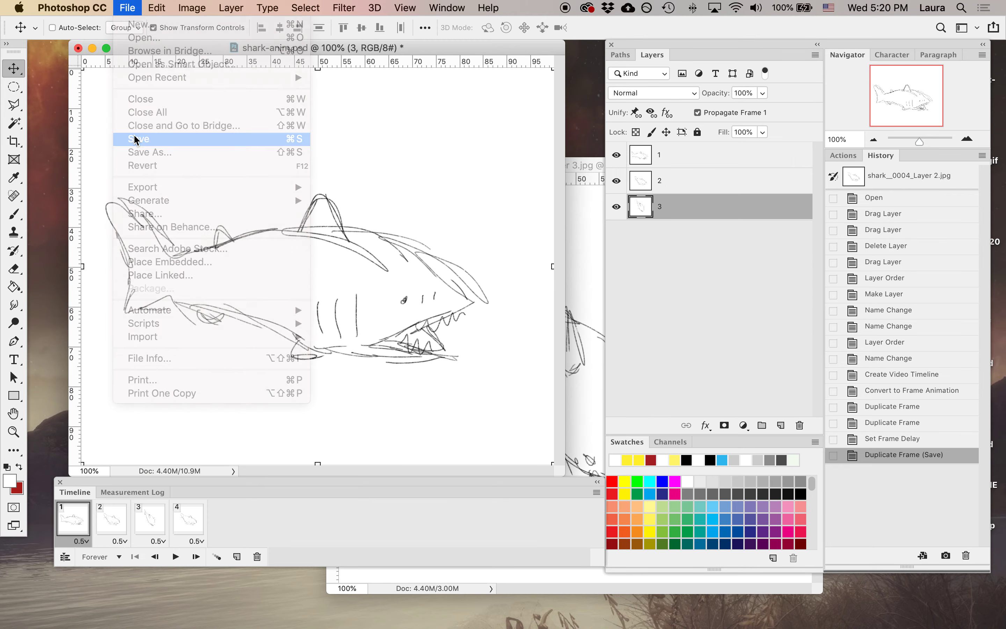
left_click(74, 38)
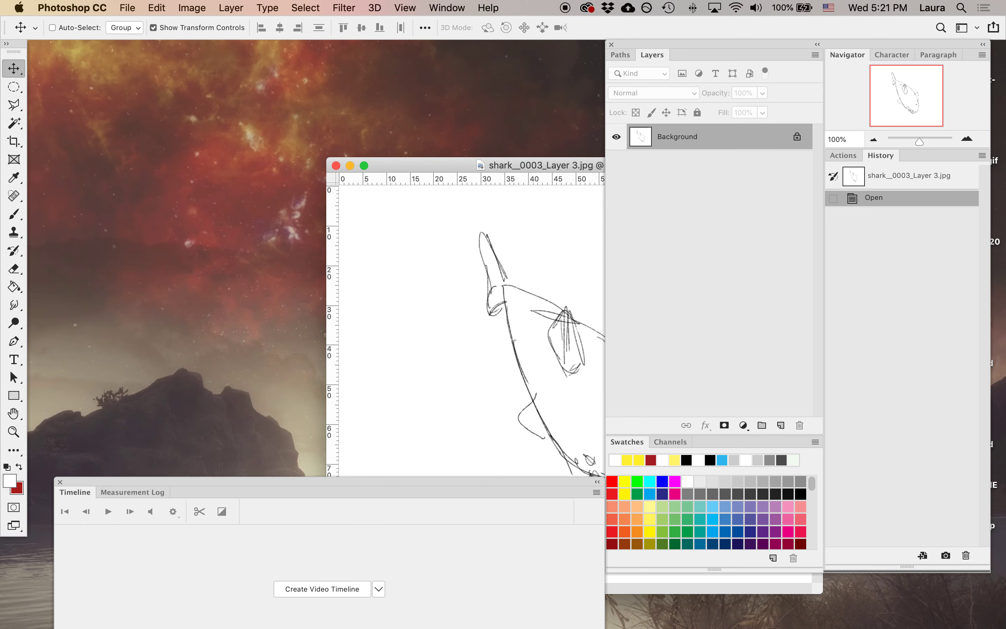
left_click(336, 166)
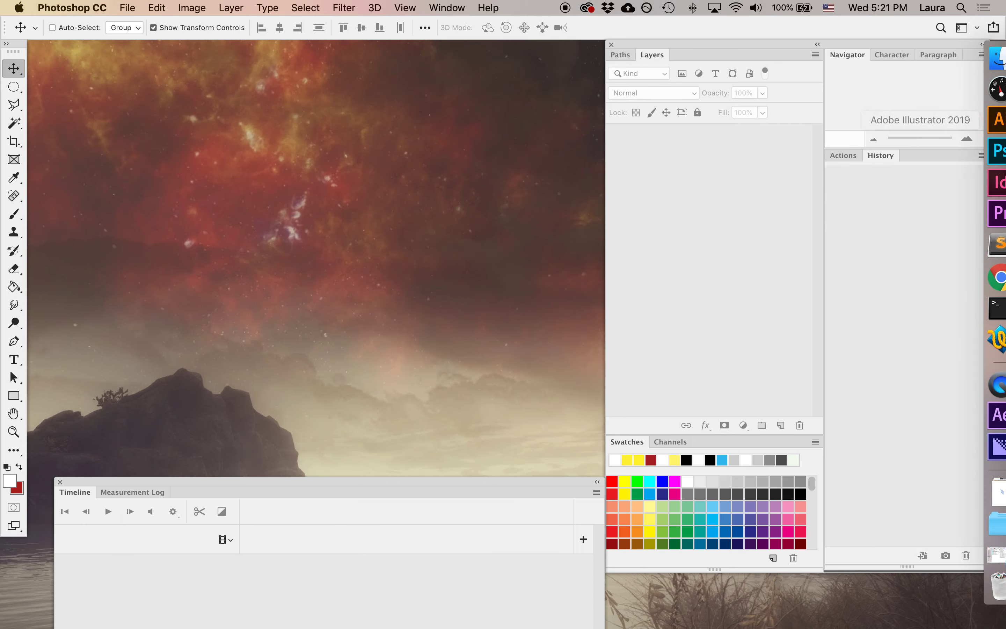
- Switch to Finder, preview shark-anim.gif from the Desktop folder at full size, and close the preview
left_click(986, 60)
left_click(229, 144)
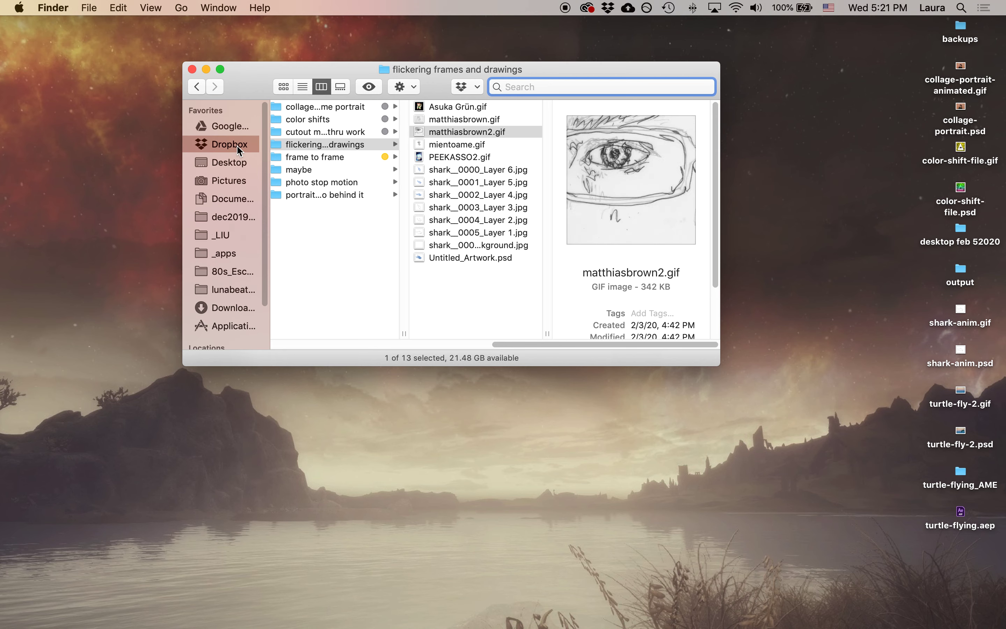
left_click(237, 163)
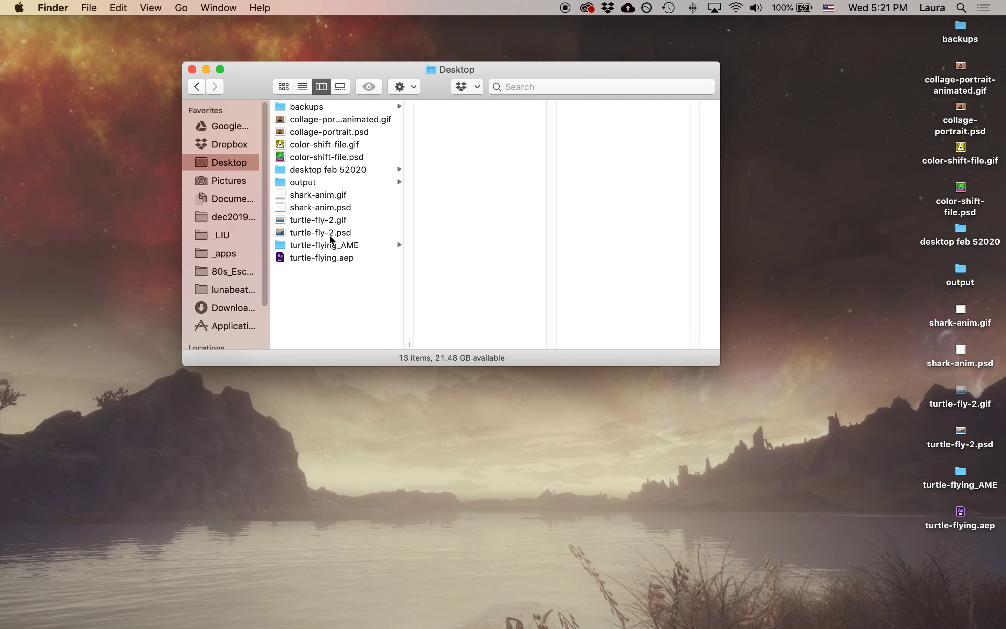
left_click(327, 194)
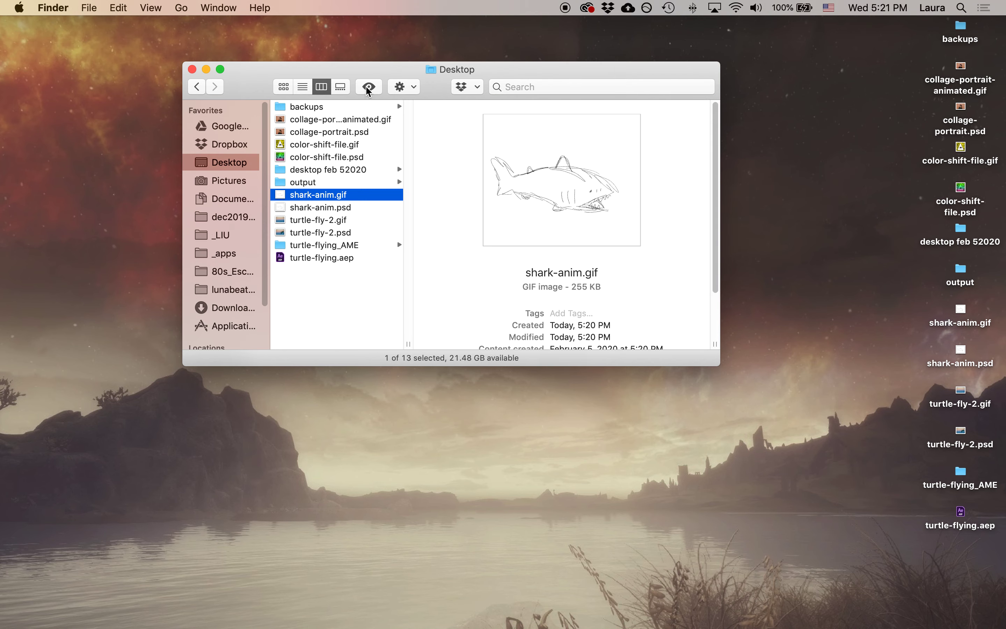
key("space")
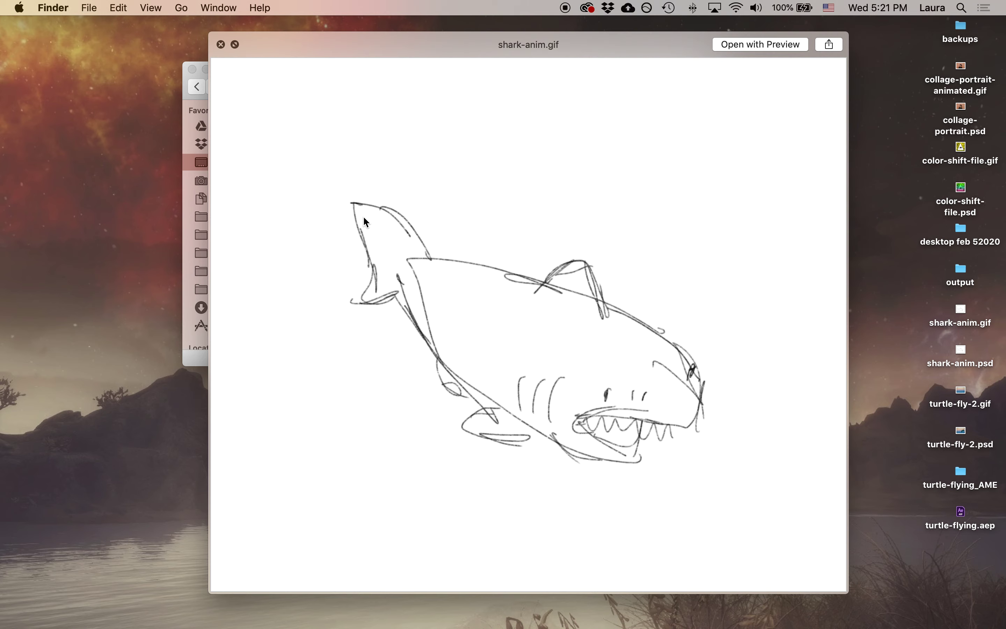
left_click(221, 44)
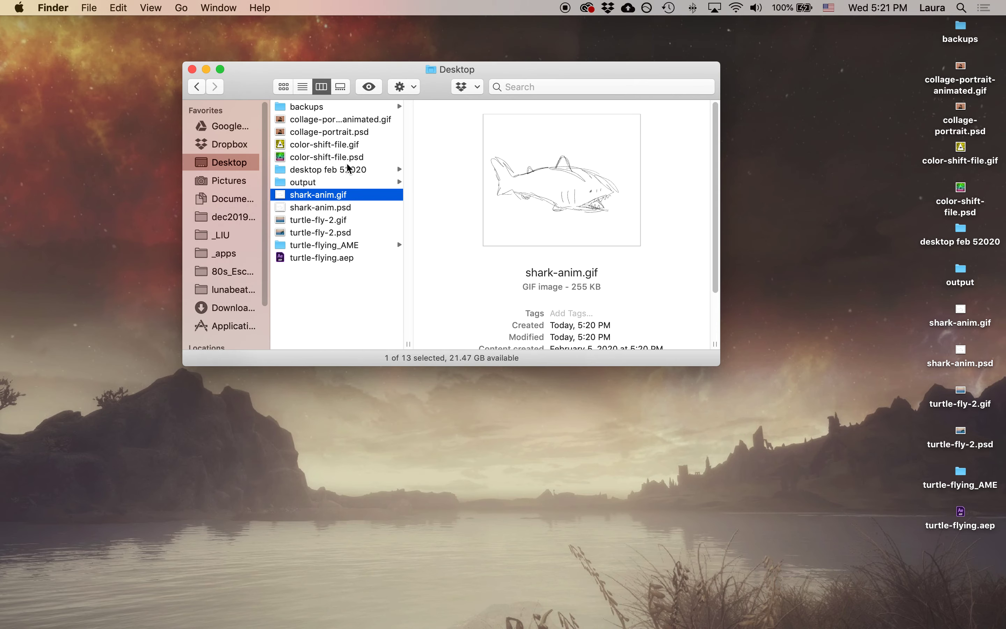
- Open the flickering frames and drawings folder via _LIU, New Media, pics for lectures and w4 gif tuts, and look at its sample GIFs
left_click(237, 233)
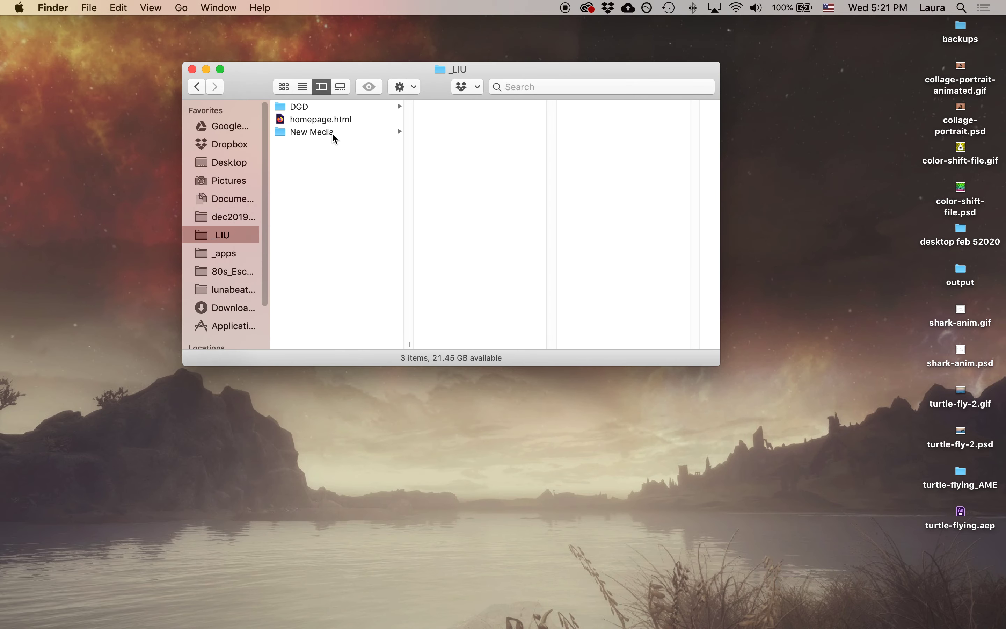
left_click(321, 132)
left_click(478, 170)
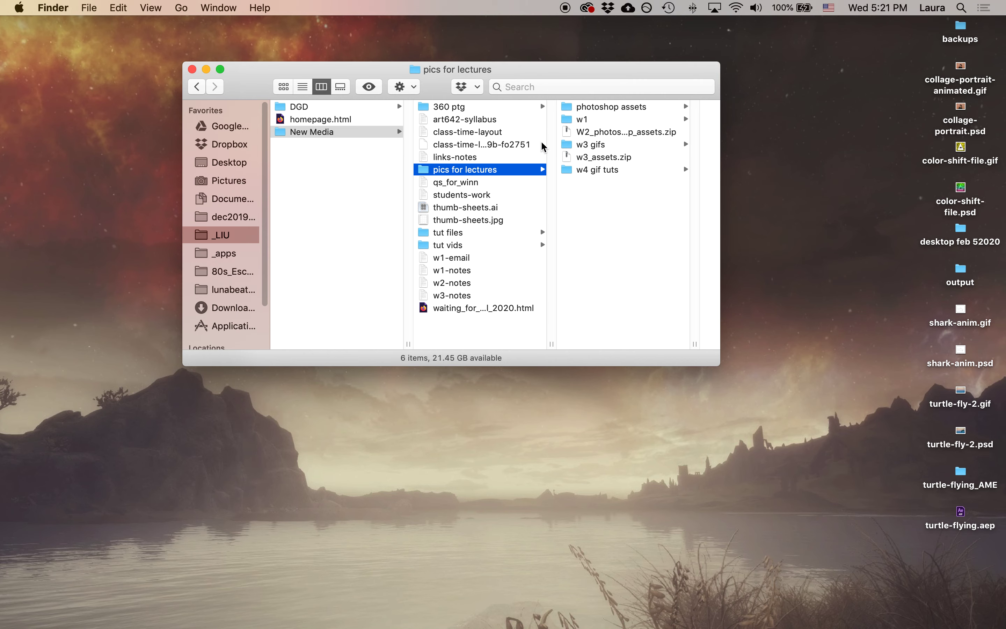
left_click(601, 170)
left_click(649, 146)
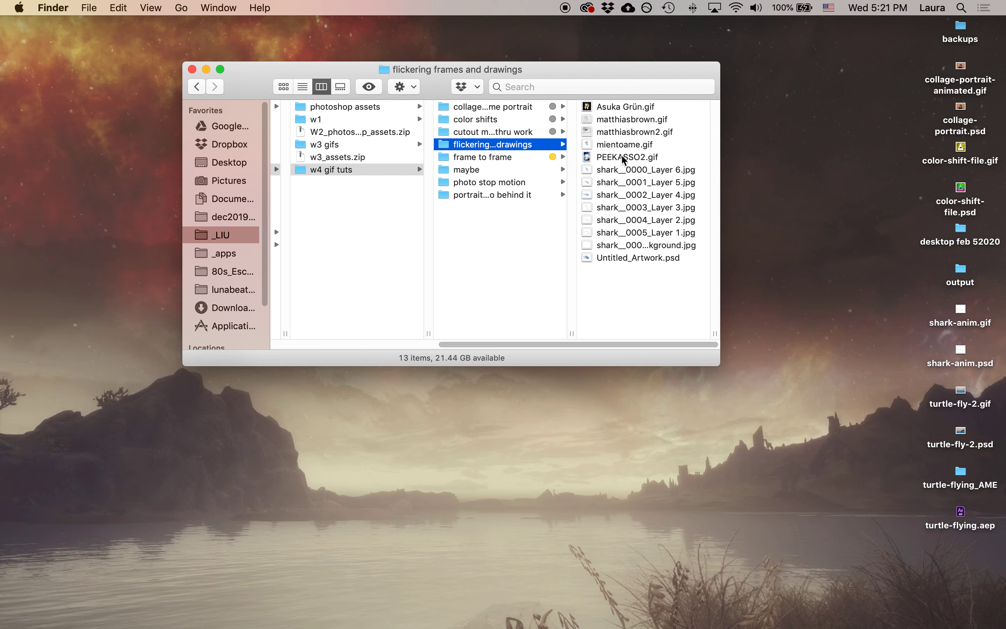
left_click(623, 144)
left_click(511, 131)
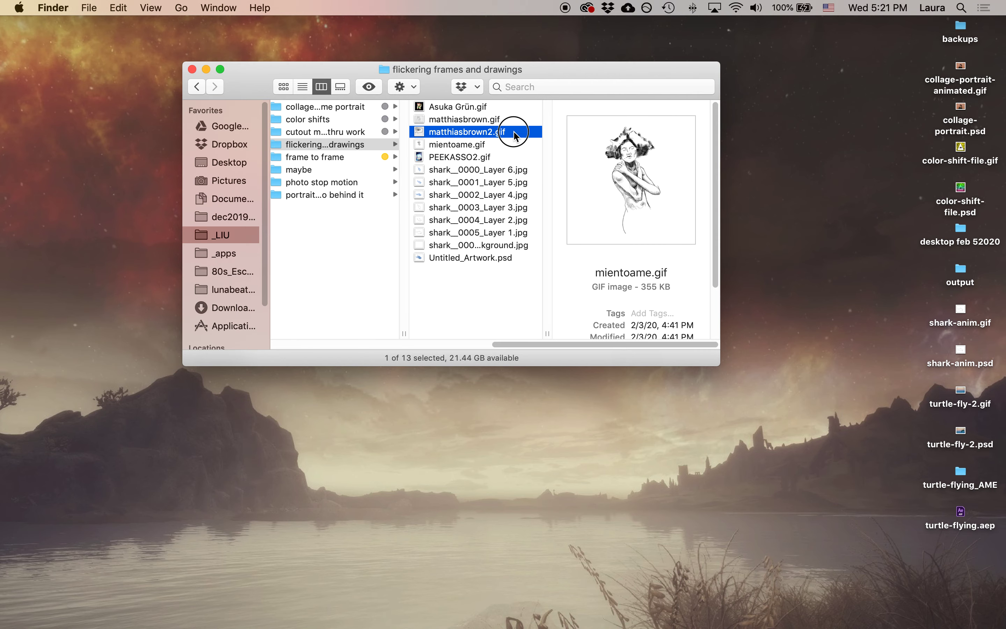
left_click(437, 108)
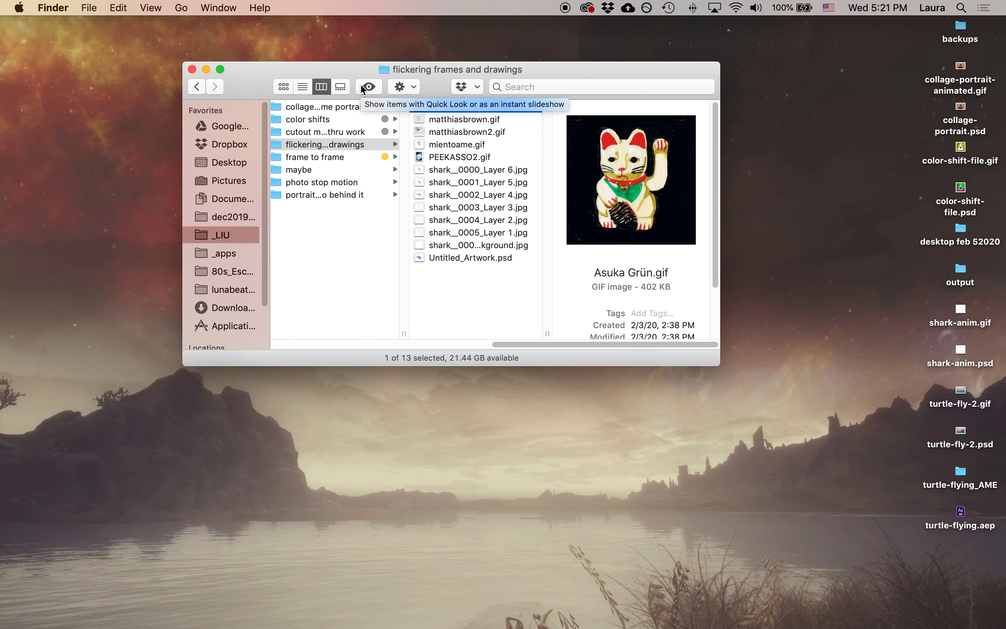
- Preview the painted shark JPGs at full size, stepping from shark__0001_Layer 5.jpg to shark__0002_Layer 4.jpg, and close the preview
left_click(492, 169)
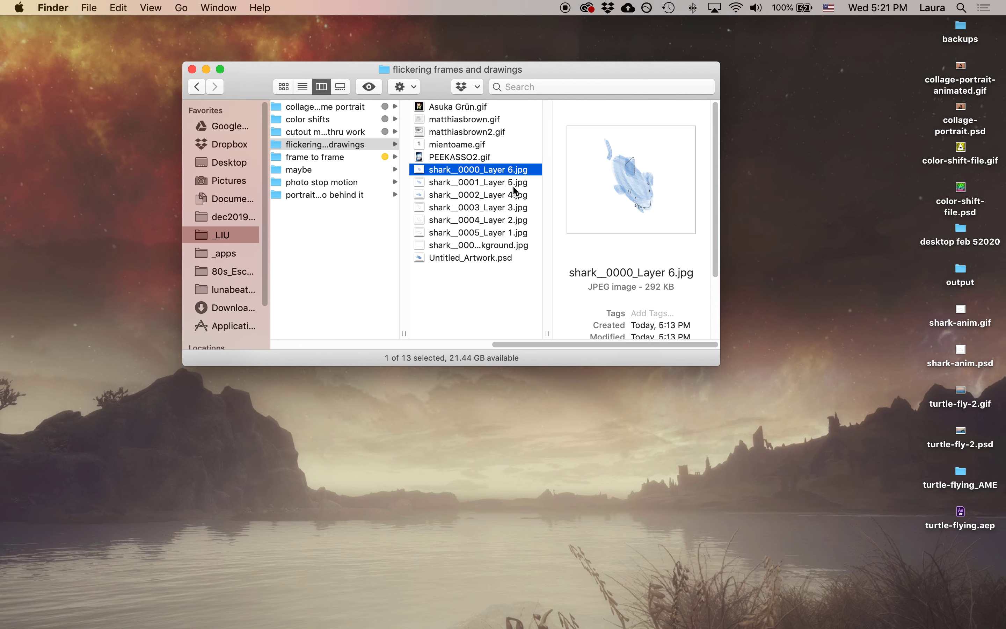
left_click(465, 196, "shift")
left_click(469, 180, "shift")
left_click(374, 88)
key("Down")
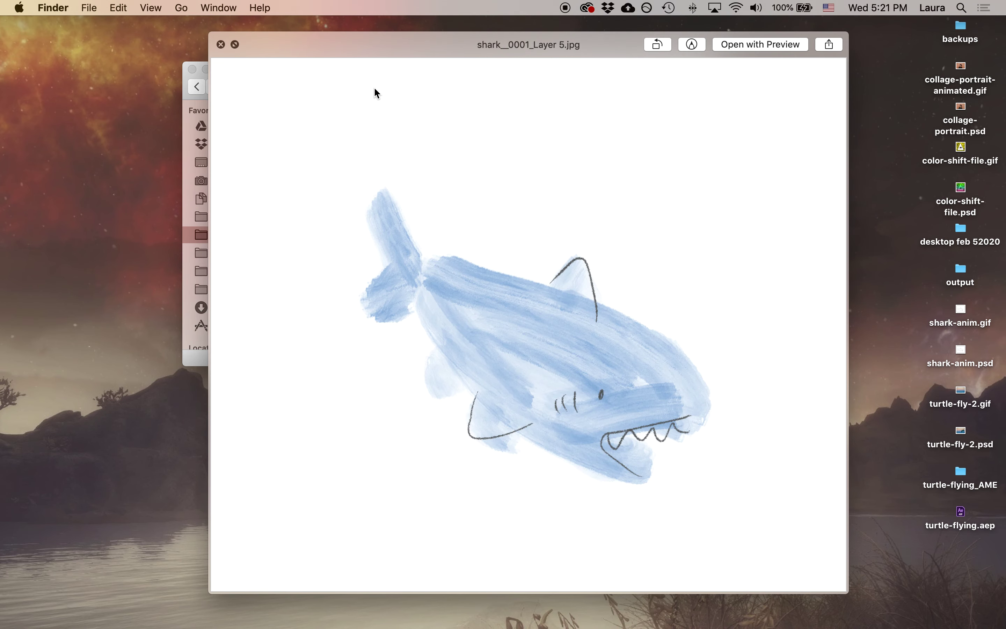
key("Down")
left_click(220, 44)
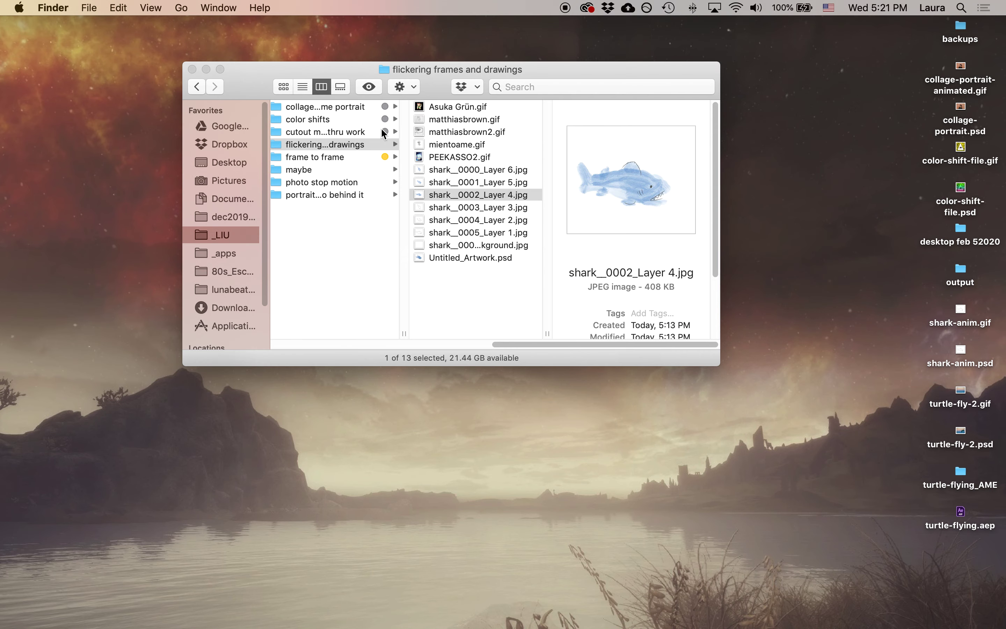
- Open the Layer 6, Layer 5 and Layer 4 shark JPGs in Photoshop and stack them as layers in the shark__0000_Layer 6.jpg document
left_click(512, 170, "shift")
left_click_drag(512, 169, 987, 162)
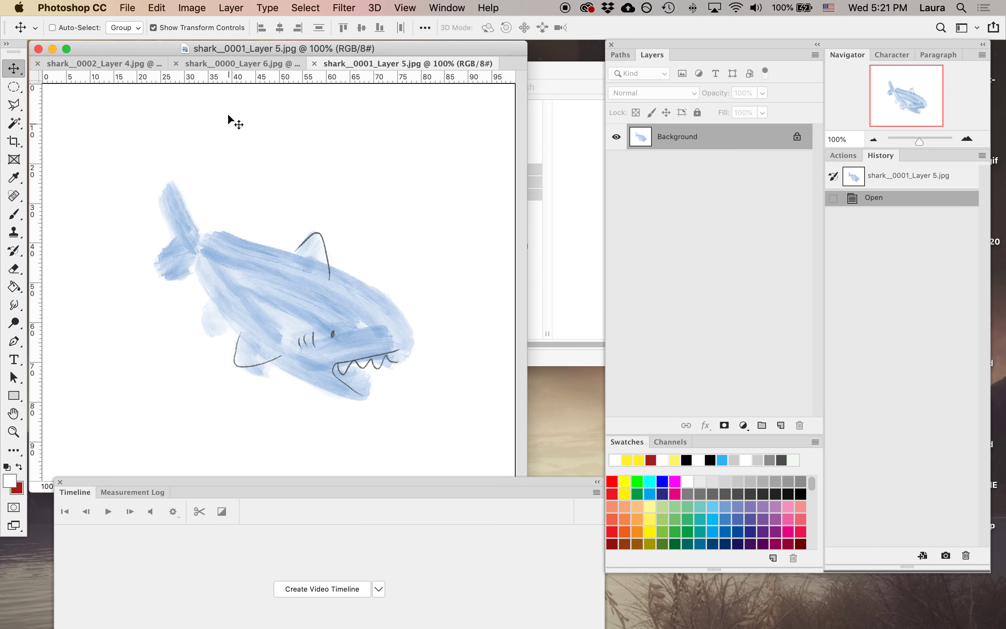
left_click_drag(359, 63, 231, 216)
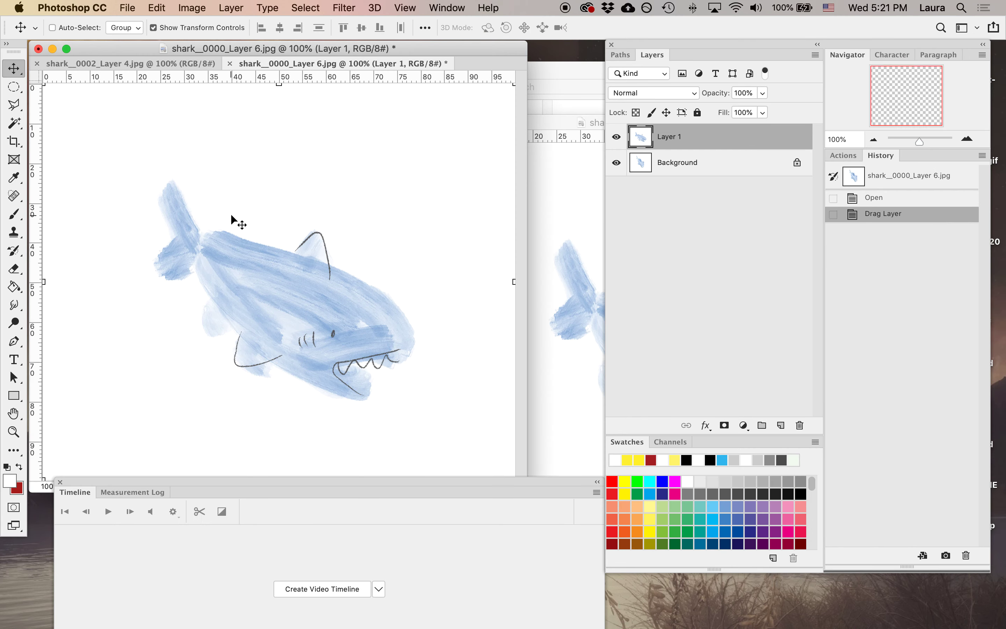
left_click_drag(258, 64, 382, 198)
left_click(213, 175)
left_click_drag(340, 235, 547, 339)
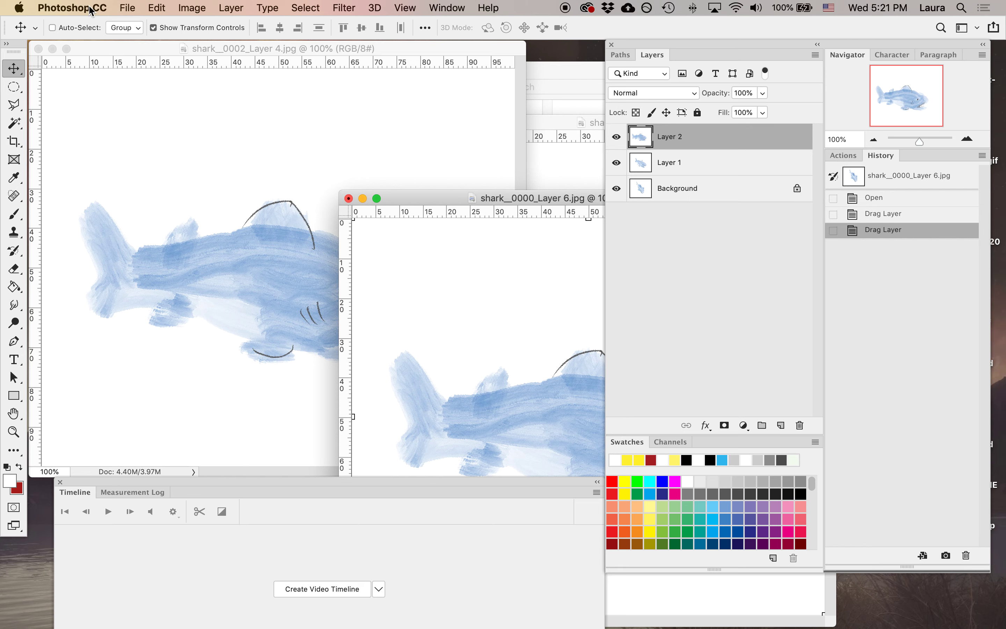
left_click(38, 48)
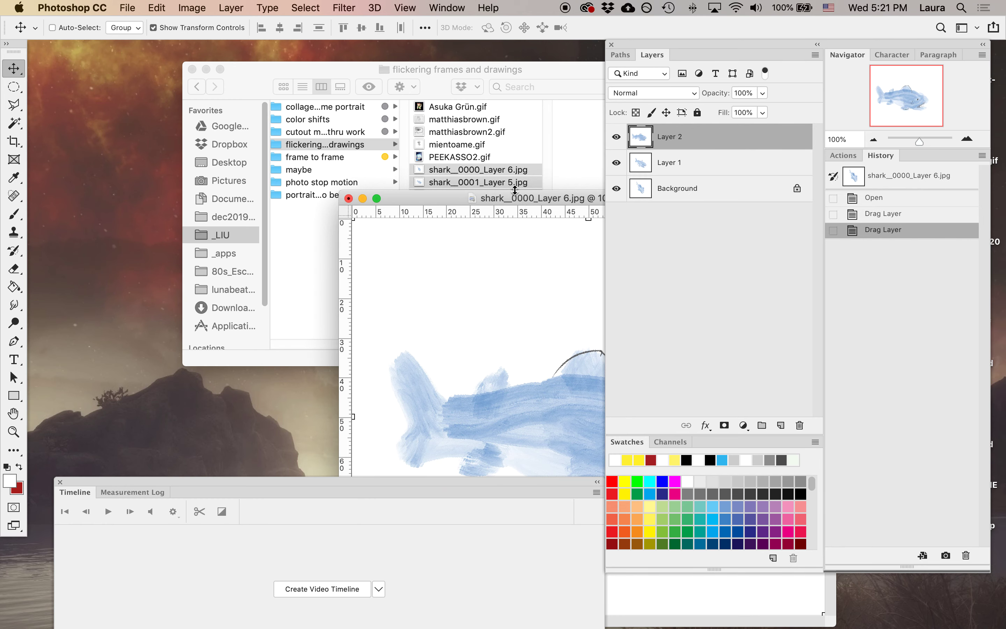
left_click_drag(488, 198, 254, 47)
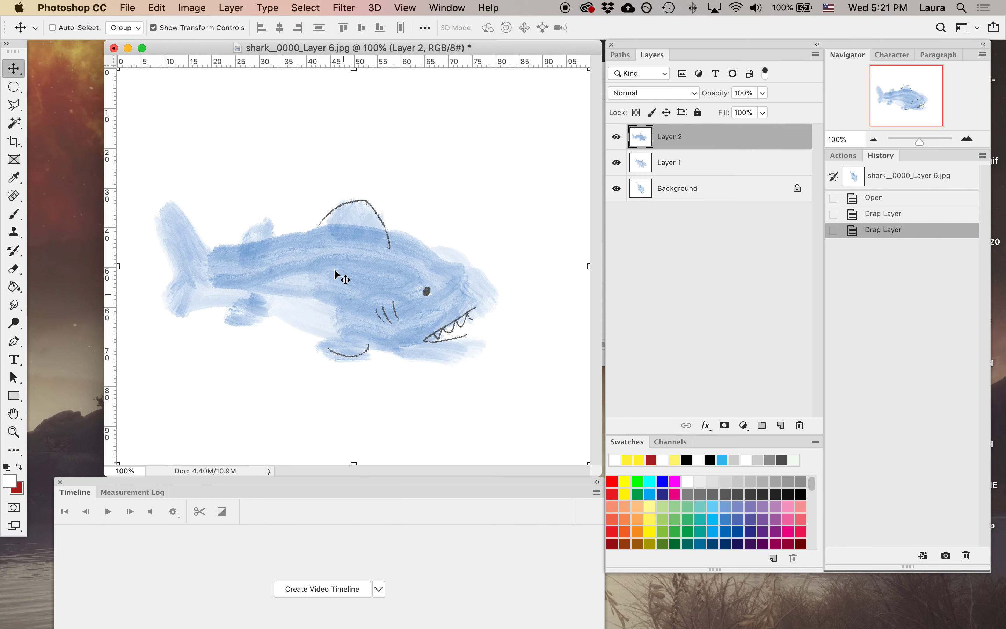
- Save the layered document to the Desktop as shark_painting_anim.psd with Maximize Compatibility on
left_click(127, 7)
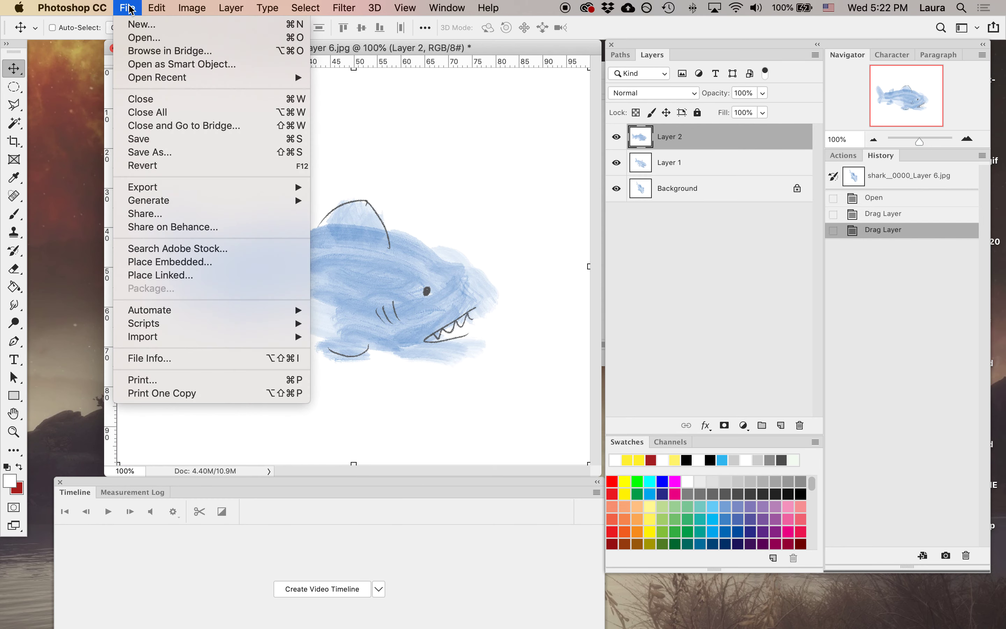
left_click(167, 153)
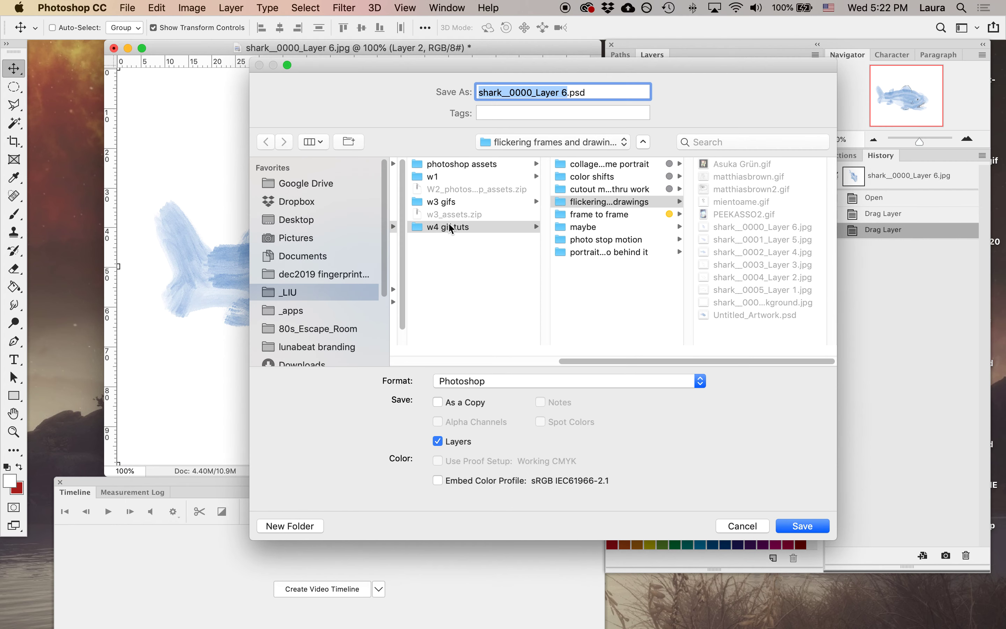
left_click(304, 221)
type("shar")
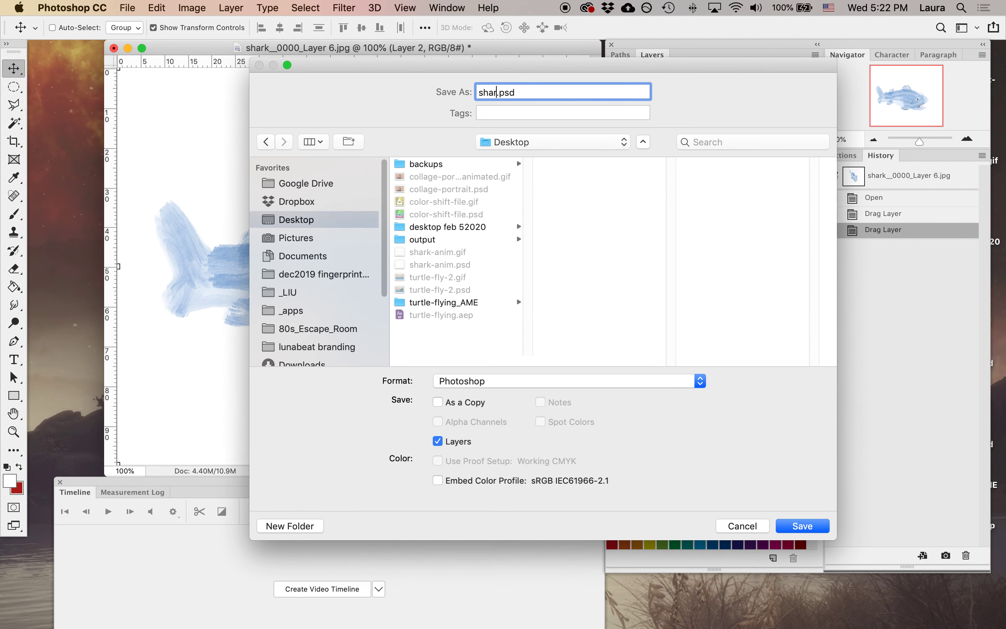
type("k_painting_anim")
key("Return")
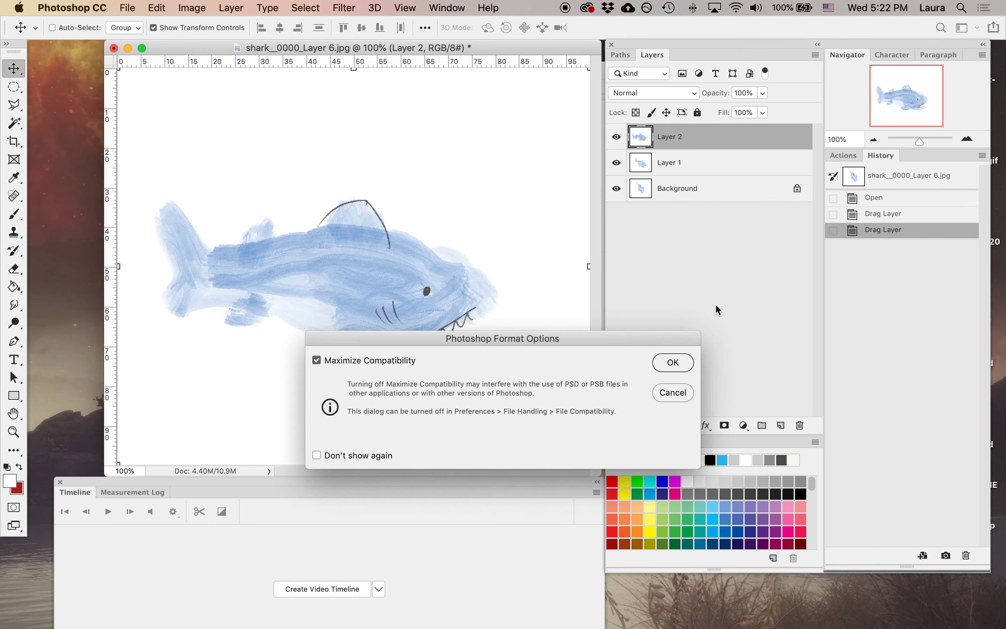
left_click(671, 360)
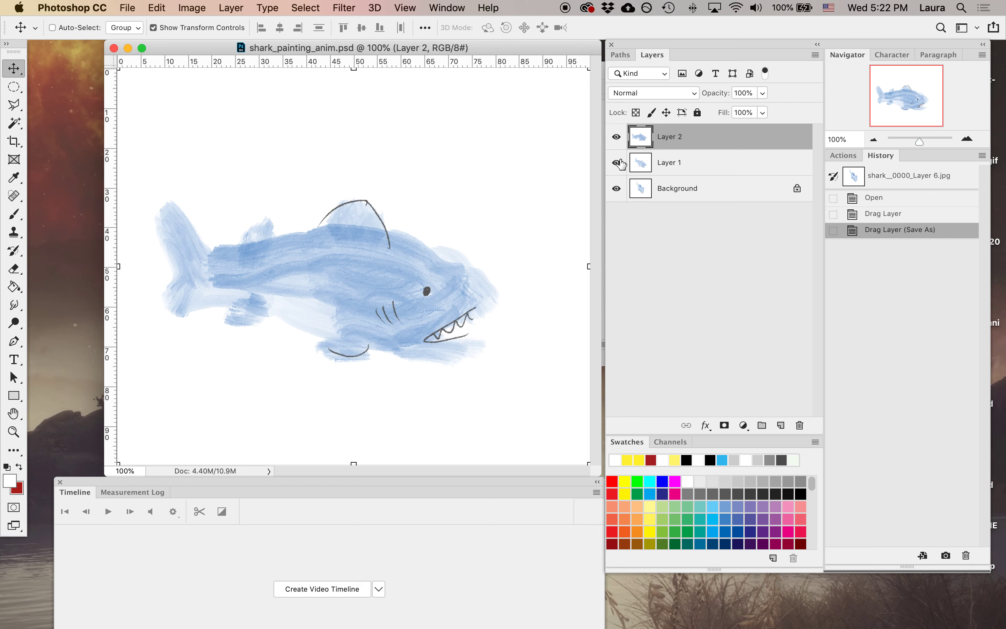
- Rename the three layers 1, 2 and 3 from top to bottom, and check the drawings by toggling the upper two layers' visibility
double_click(671, 141)
type("1")
double_click(674, 163)
type("2")
double_click(678, 190)
type("3")
left_click(741, 224)
left_click(616, 137)
left_click(616, 162)
left_click(616, 162)
left_click(616, 137)
left_click(675, 146)
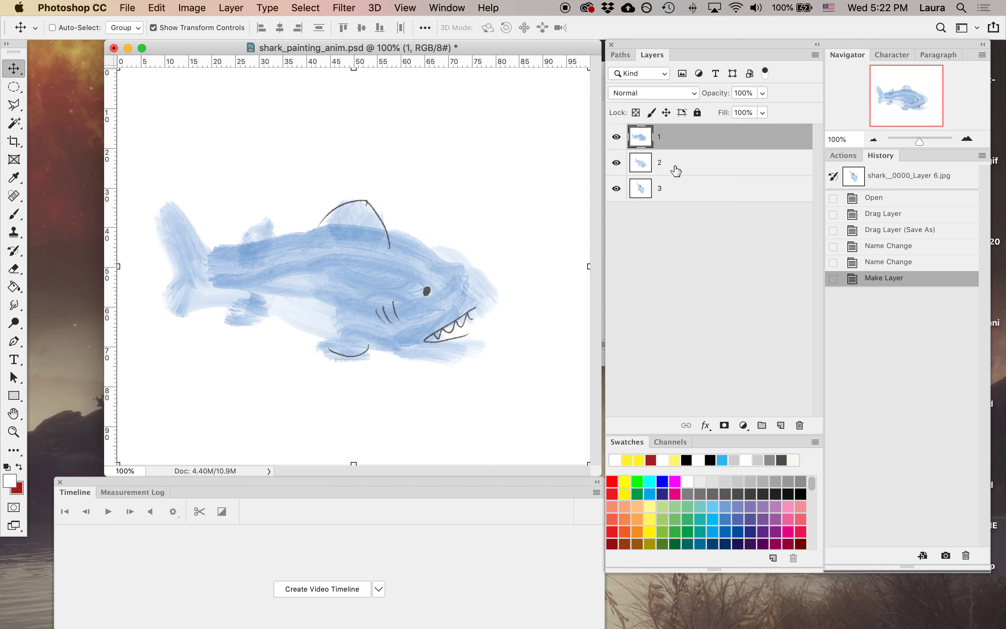
- Create a video timeline for the shark layers and convert it to a frame animation
left_click_drag(192, 492, 189, 394)
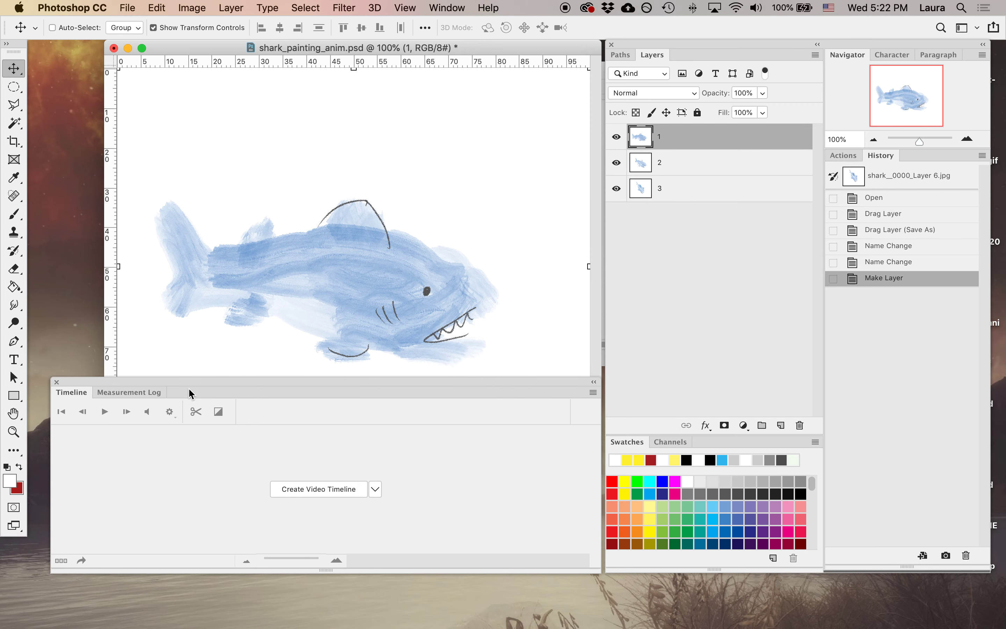
left_click(328, 491)
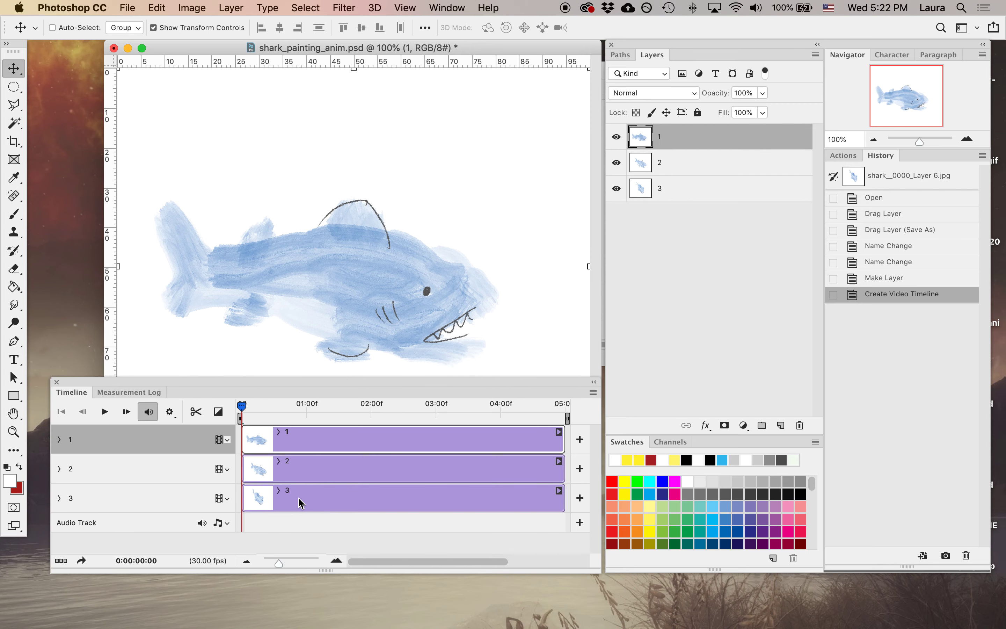
left_click(61, 561)
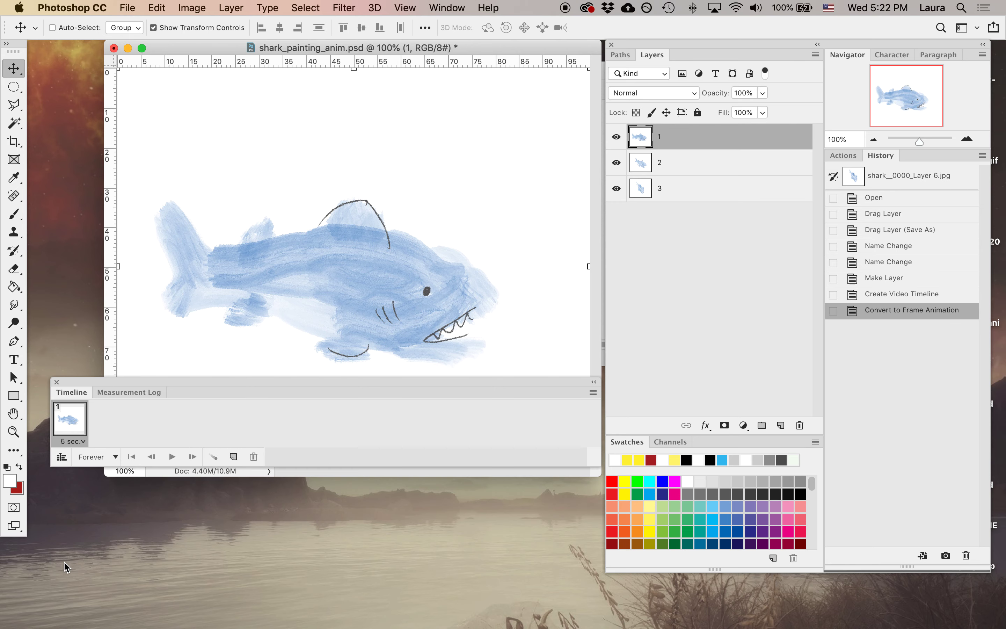
left_click_drag(203, 388, 197, 447)
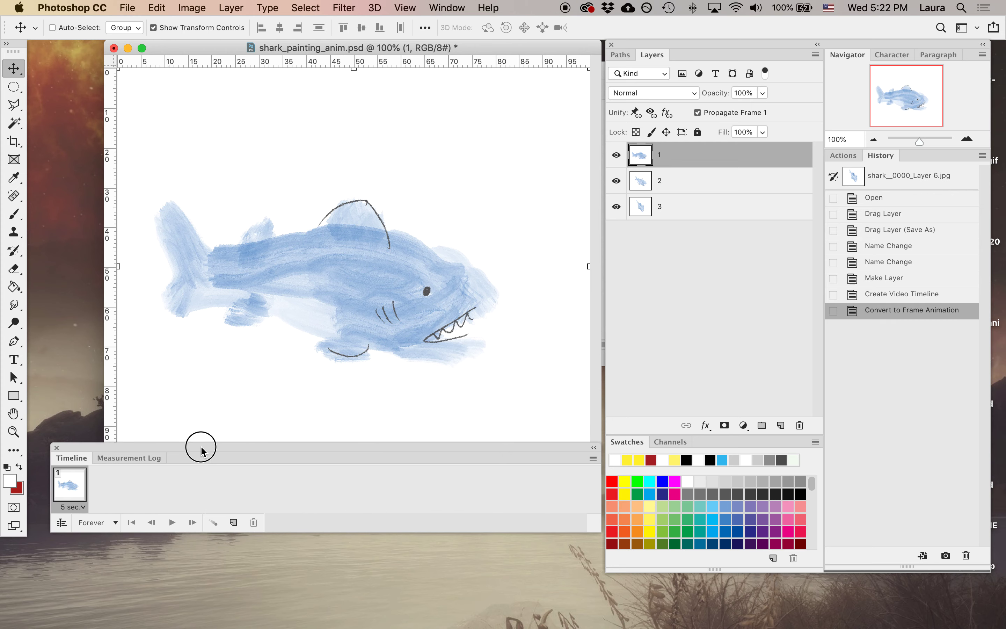
- Set the first frame's delay to 0.5 seconds and duplicate the frame three times
left_click(72, 507)
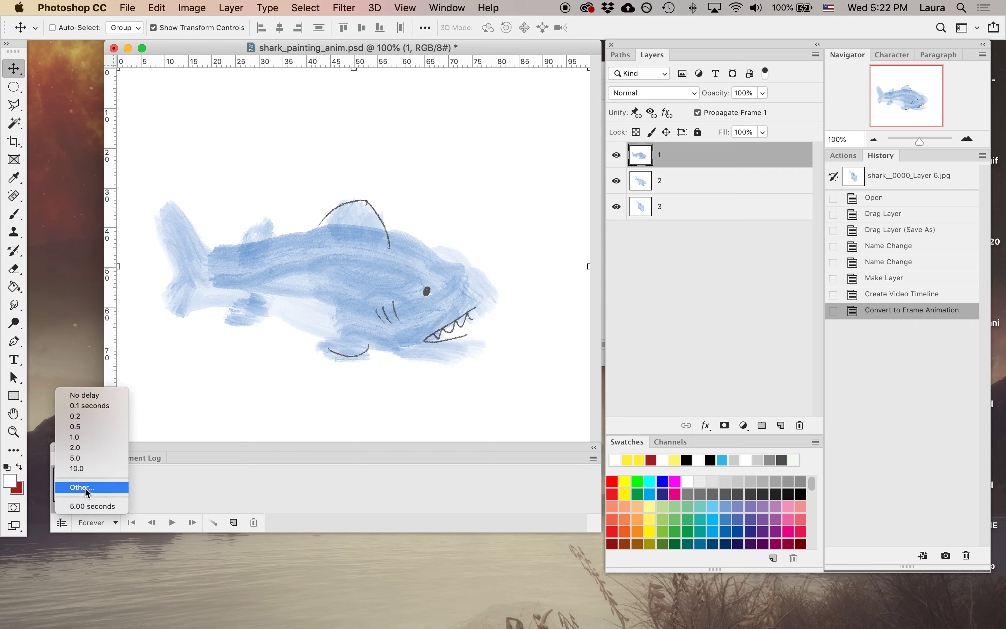
left_click(86, 426)
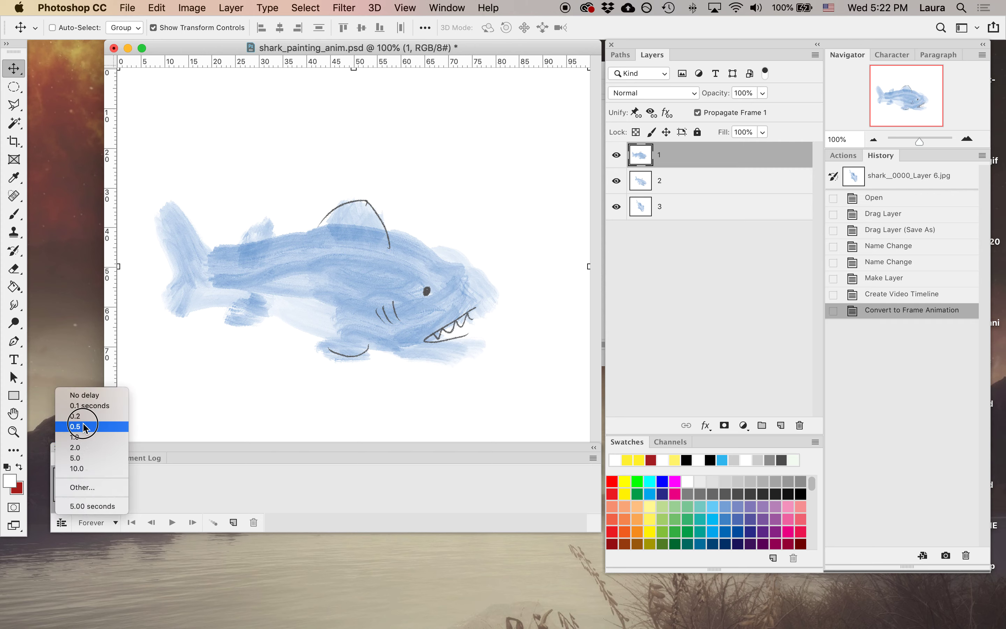
left_click(235, 525)
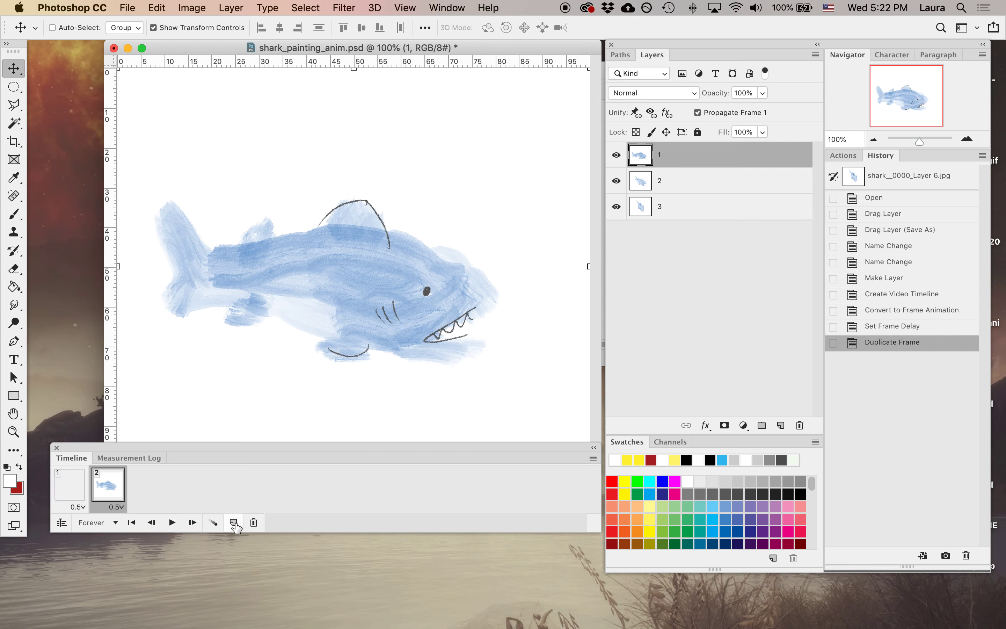
left_click(235, 524)
left_click(234, 524)
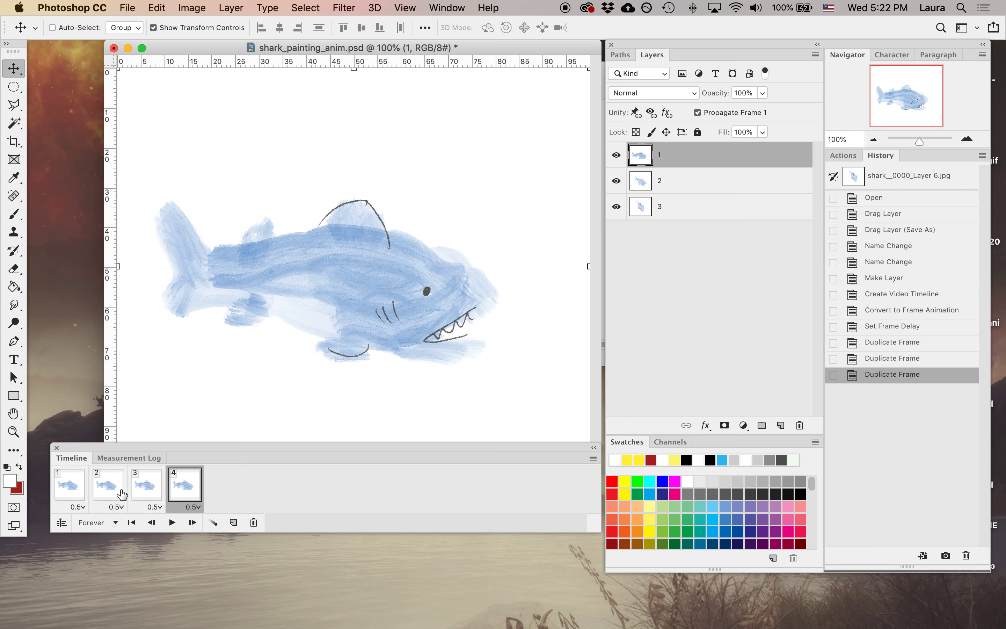
- Hide layer 1 in frames 2 and 4 and layers 1 and 2 in frame 3, and play the animation
left_click(68, 488)
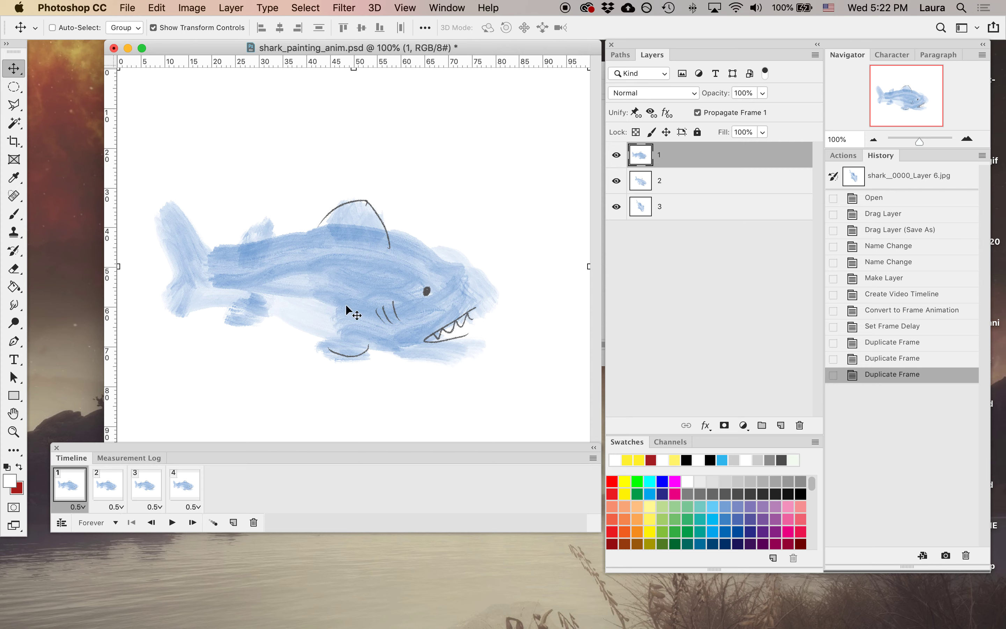
left_click(115, 496)
left_click(617, 155)
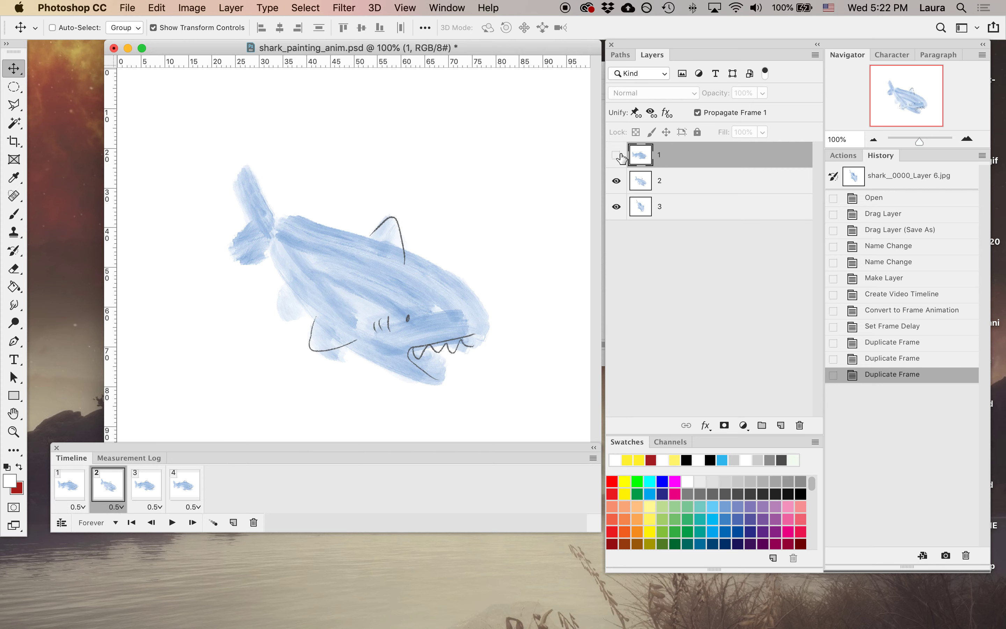
left_click(147, 501)
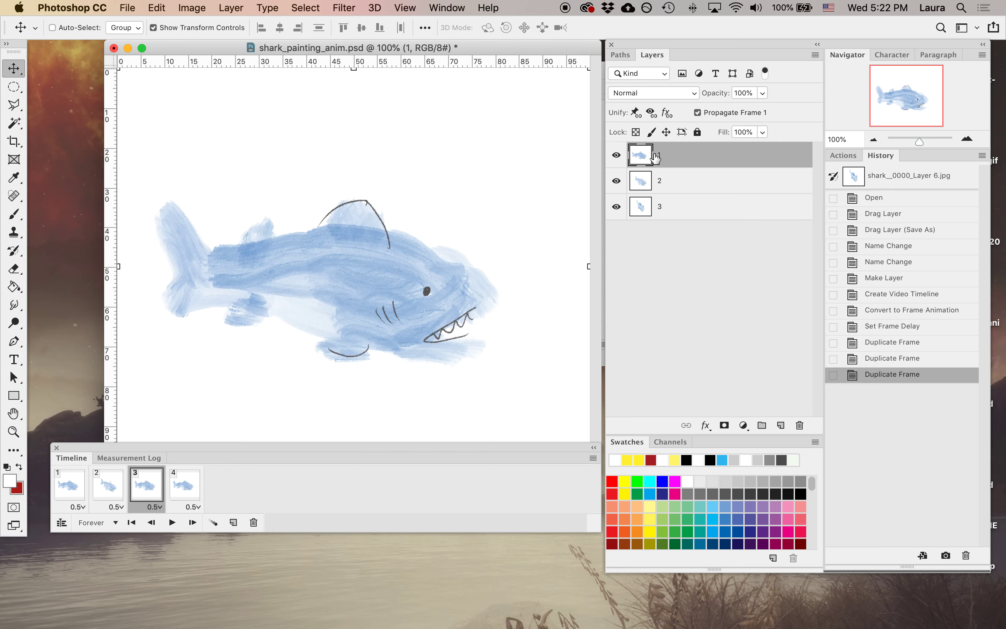
left_click_drag(616, 157, 616, 182)
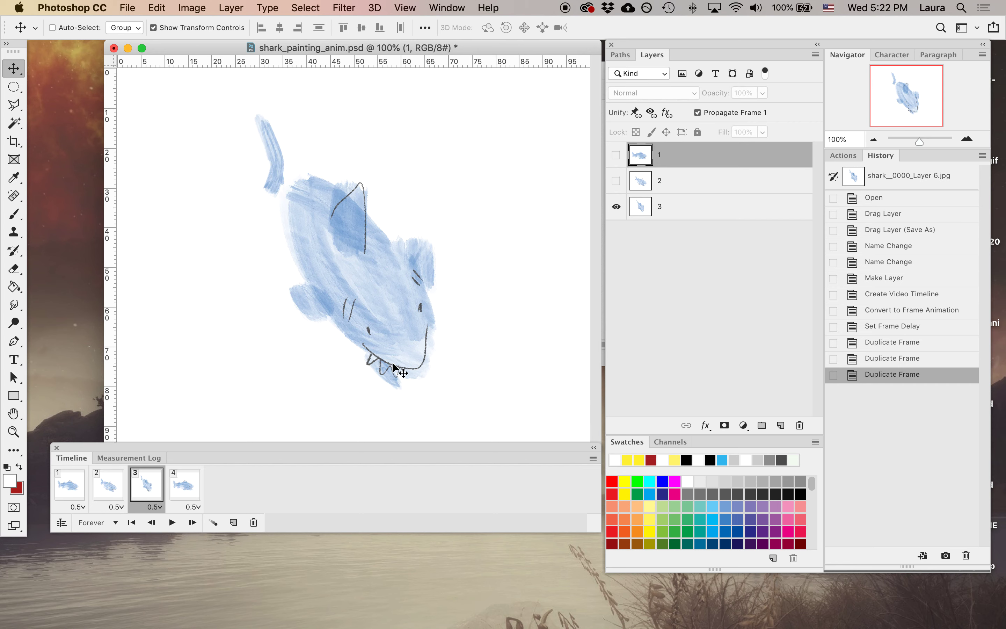
left_click(186, 492)
left_click(615, 155)
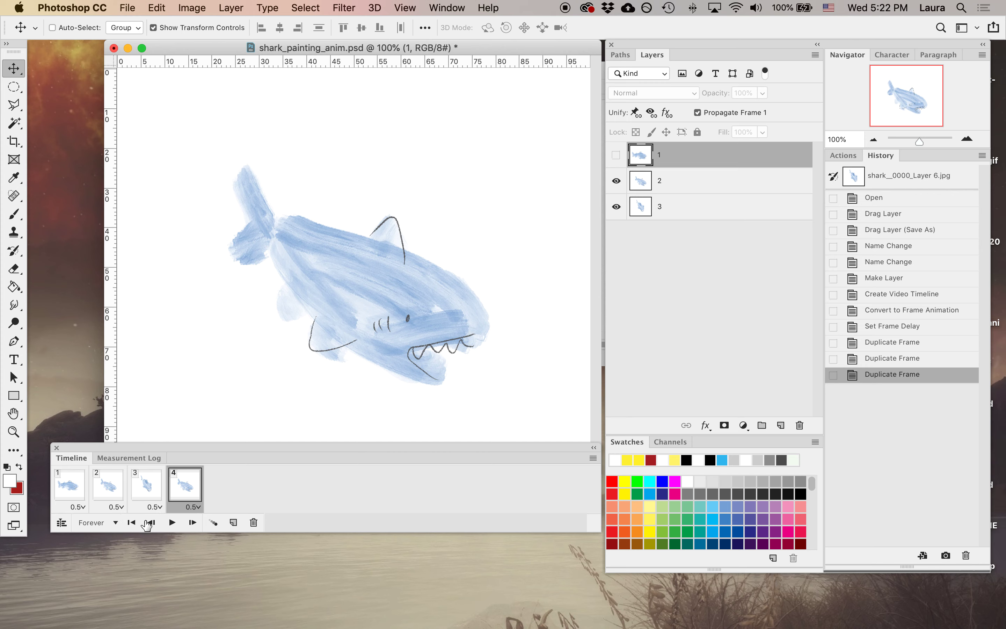
left_click(172, 522)
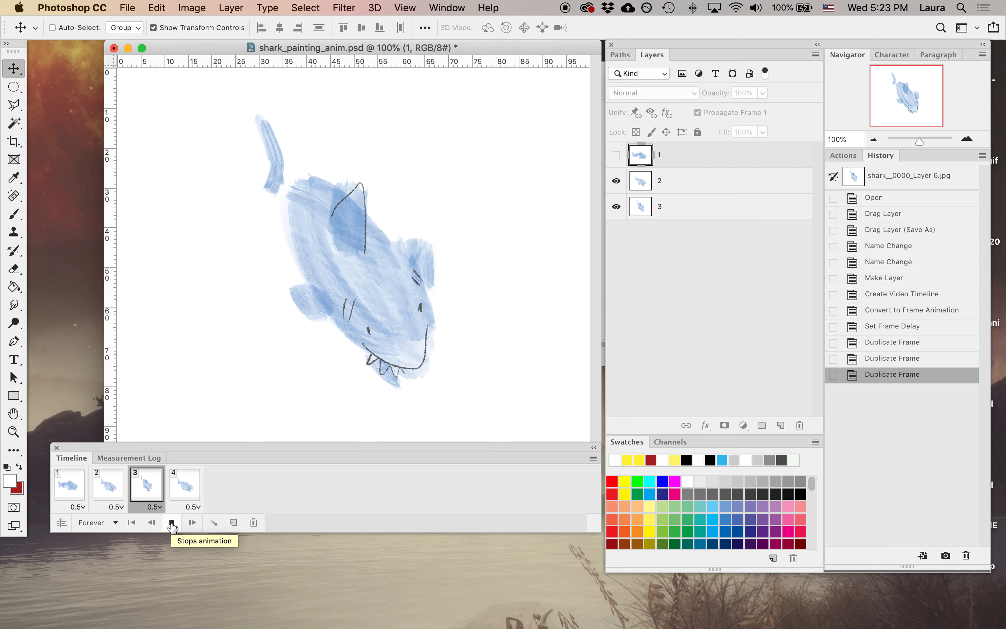
left_click(169, 523)
- Switch to Finder, preview the waving cat sample GIF for comparison, and return to the shark document in Photoshop
mouse_move(1004, 125)
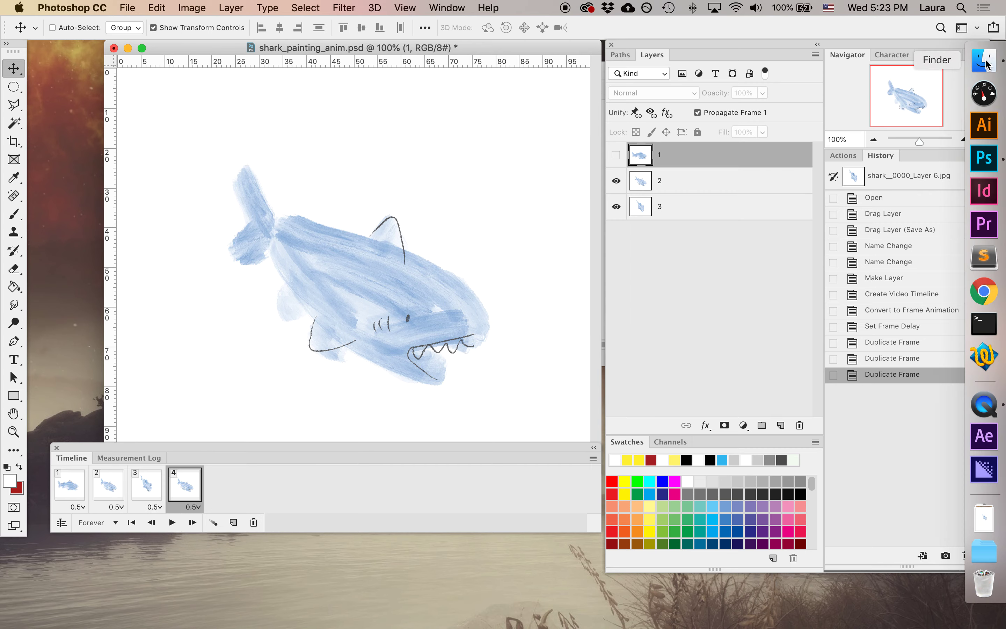
left_click(982, 62)
left_click(441, 110)
left_click(369, 87)
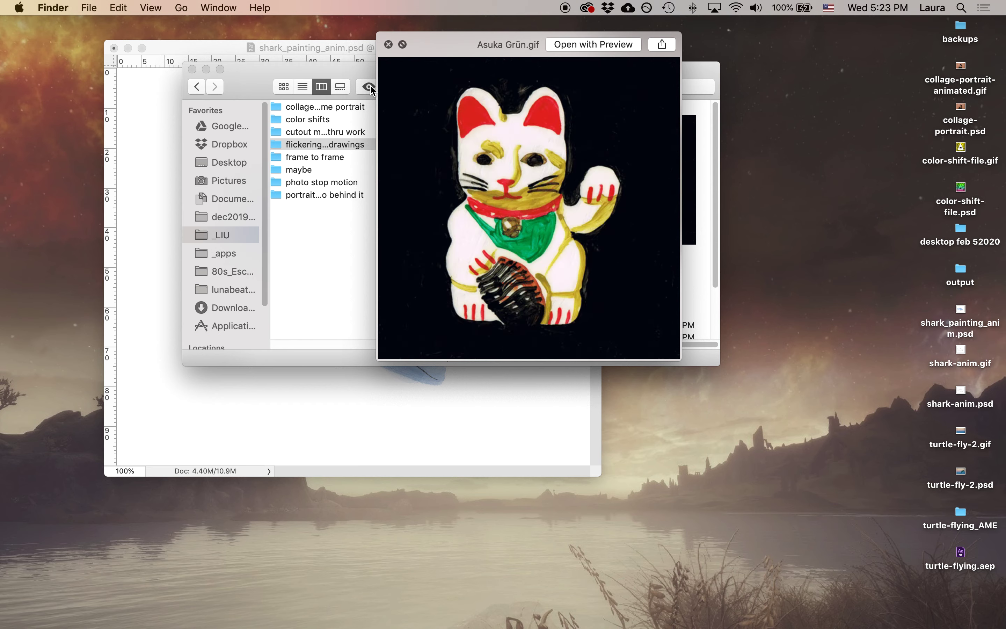
left_click(146, 232)
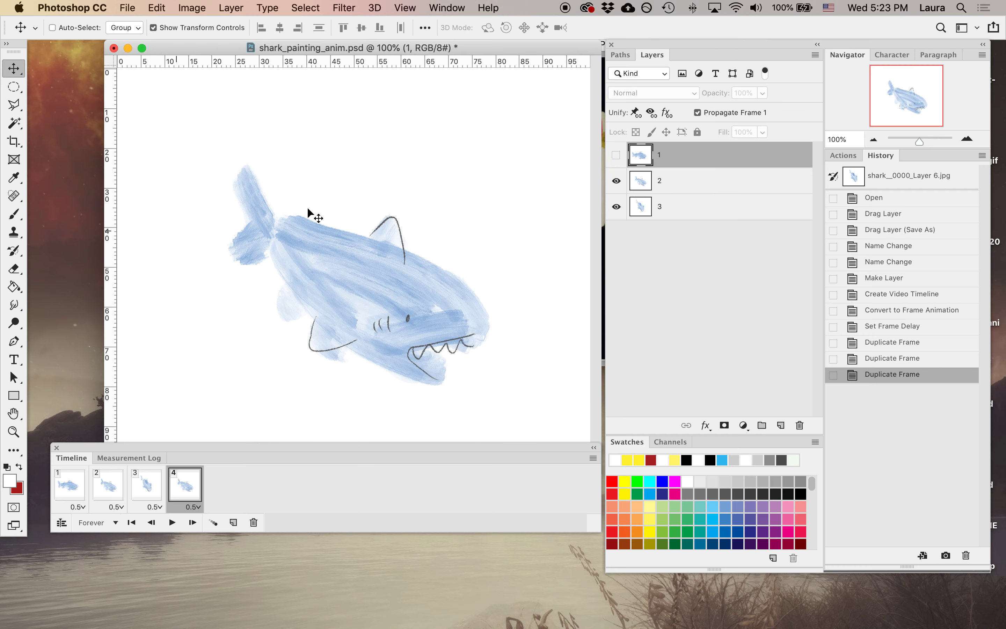
- Save the painted shark document and open it in Save for Web with the GIF 128 Dithered preset
key("super+s")
left_click(127, 8)
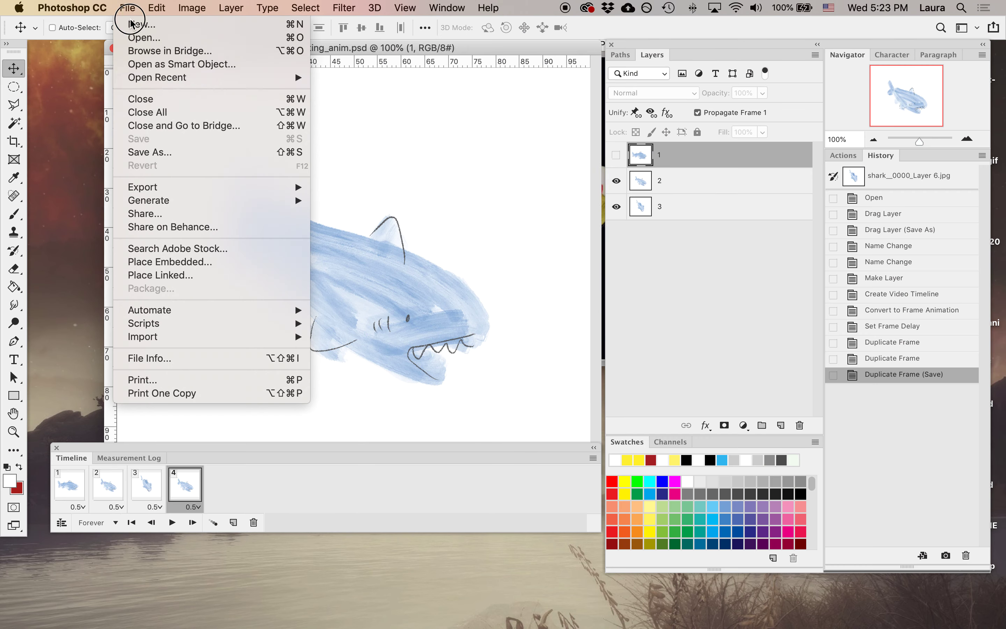
mouse_move(180, 191)
left_click(388, 243)
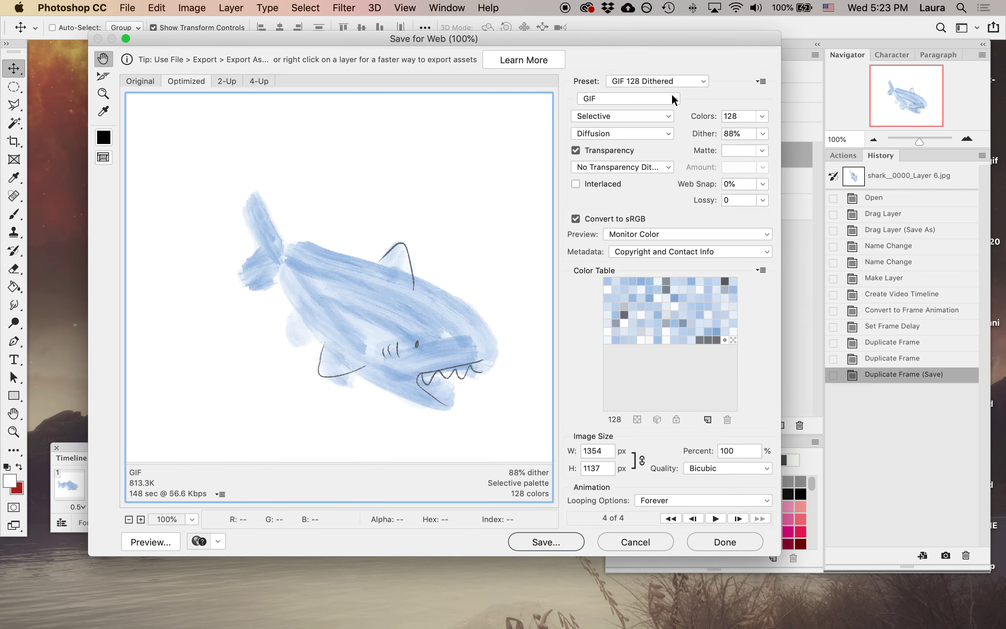
left_click(680, 80)
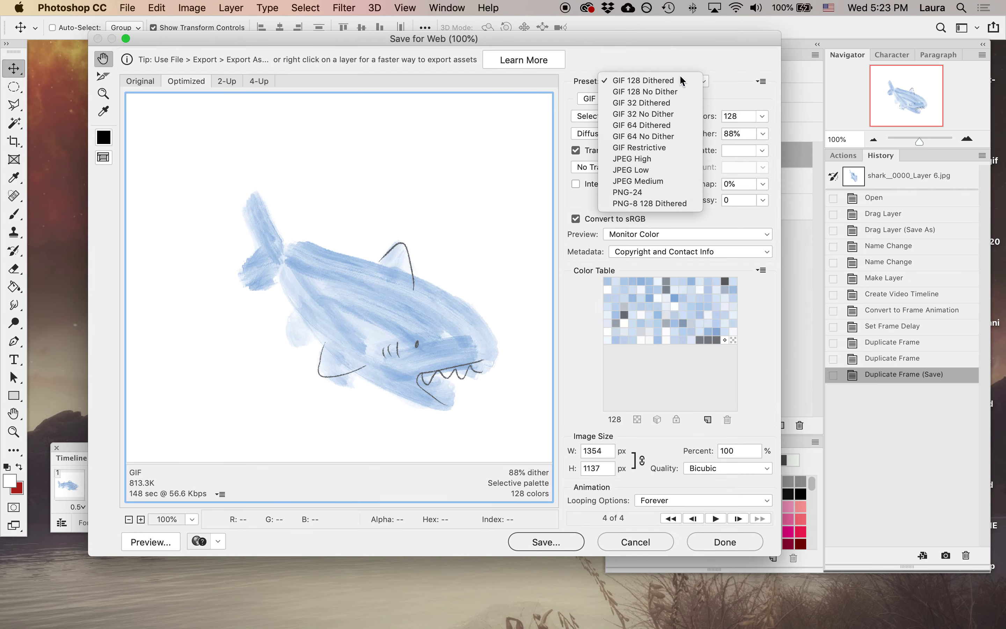
left_click(681, 79)
- Play the animation in the export preview and save it to the Desktop as shark_painting_anim.gif
left_click(715, 519)
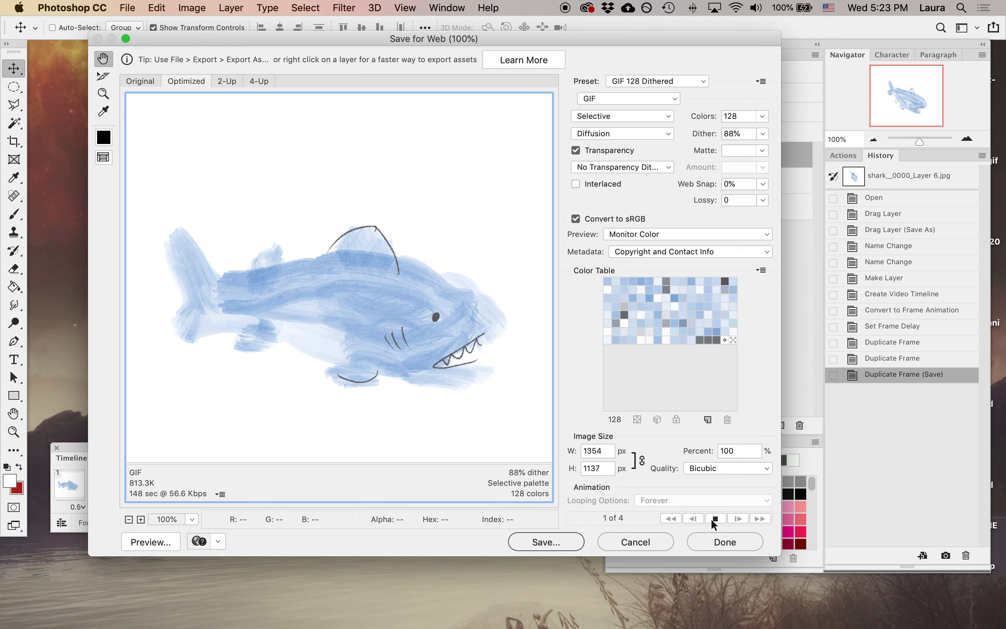
left_click(712, 521)
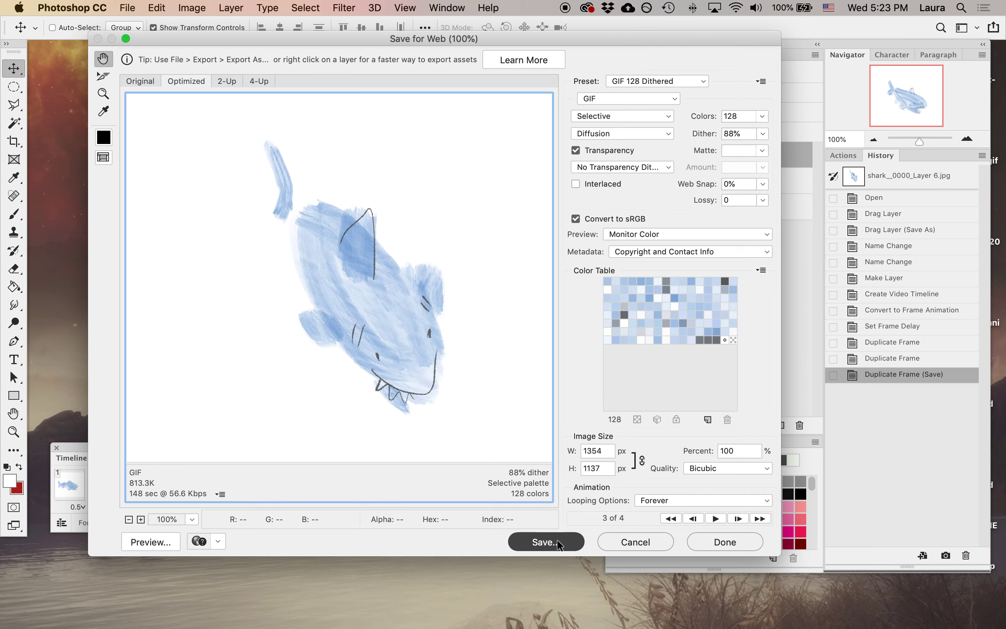
left_click(557, 539)
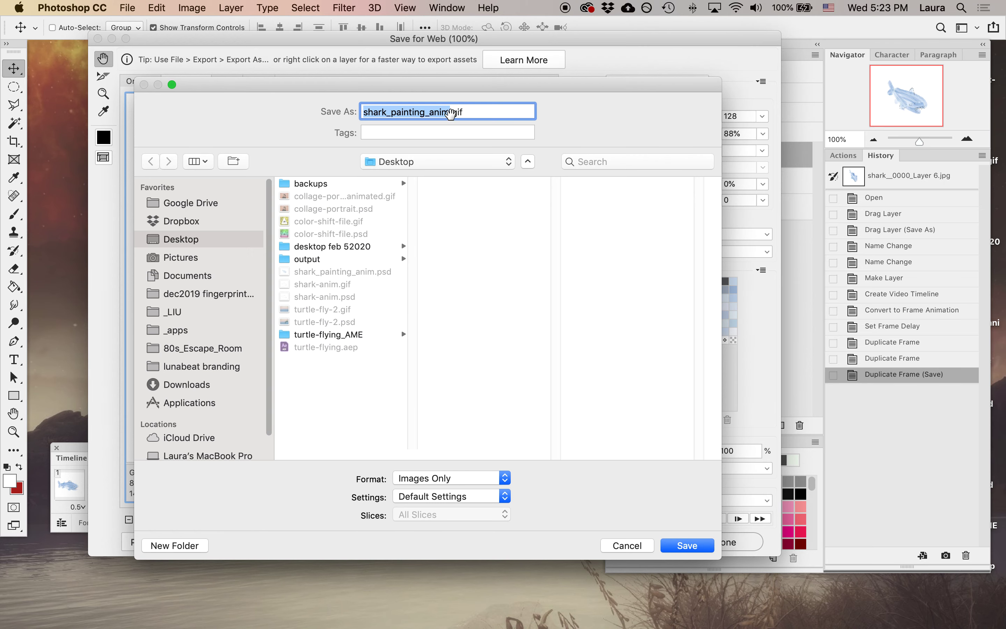
left_click(450, 113)
left_click(694, 545)
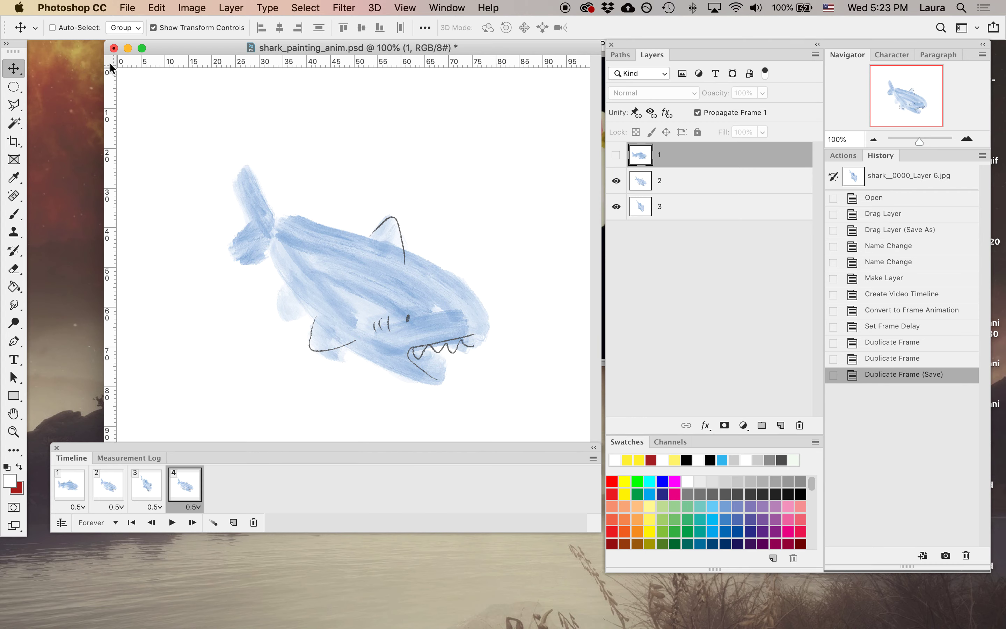
- Close shark_painting_anim.psd with its changes saved and switch to Finder
left_click(119, 47)
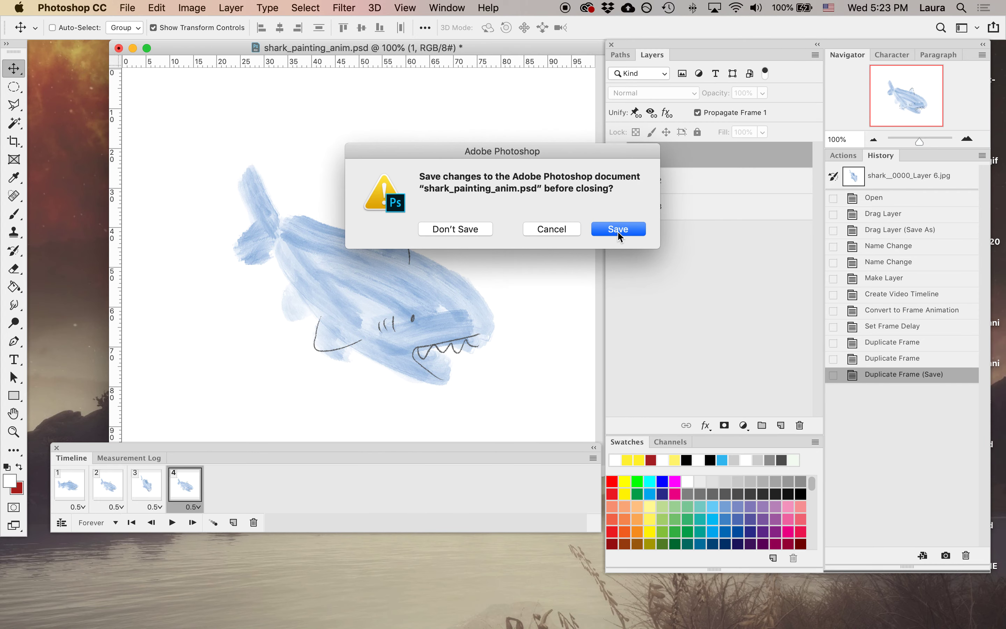
left_click(618, 230)
left_click(391, 44)
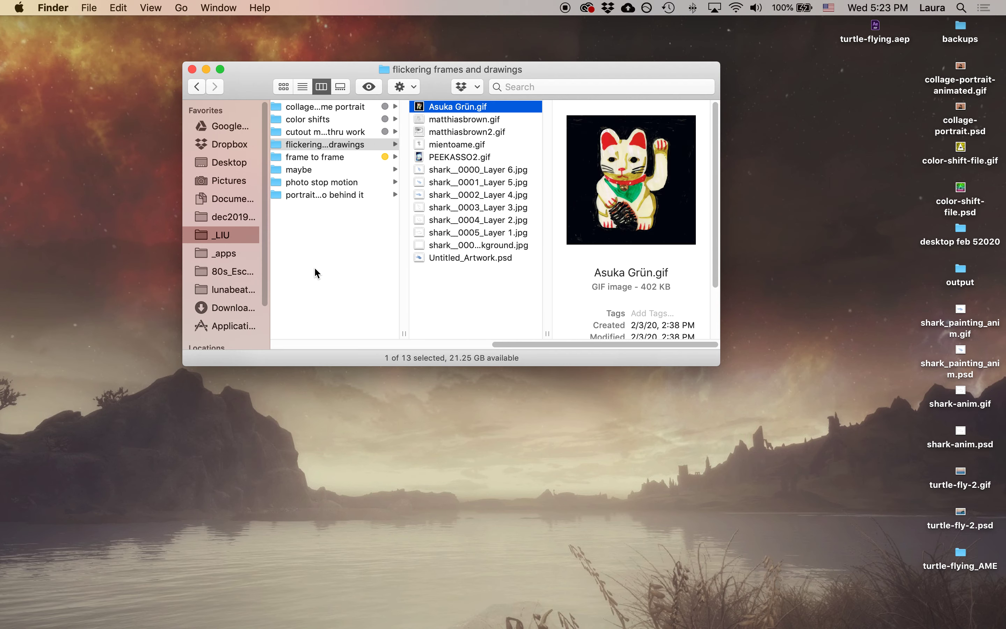
- Show the Desktop folder and preview shark_painting_anim.gif in Quick Look
left_click(229, 162)
left_click(340, 233)
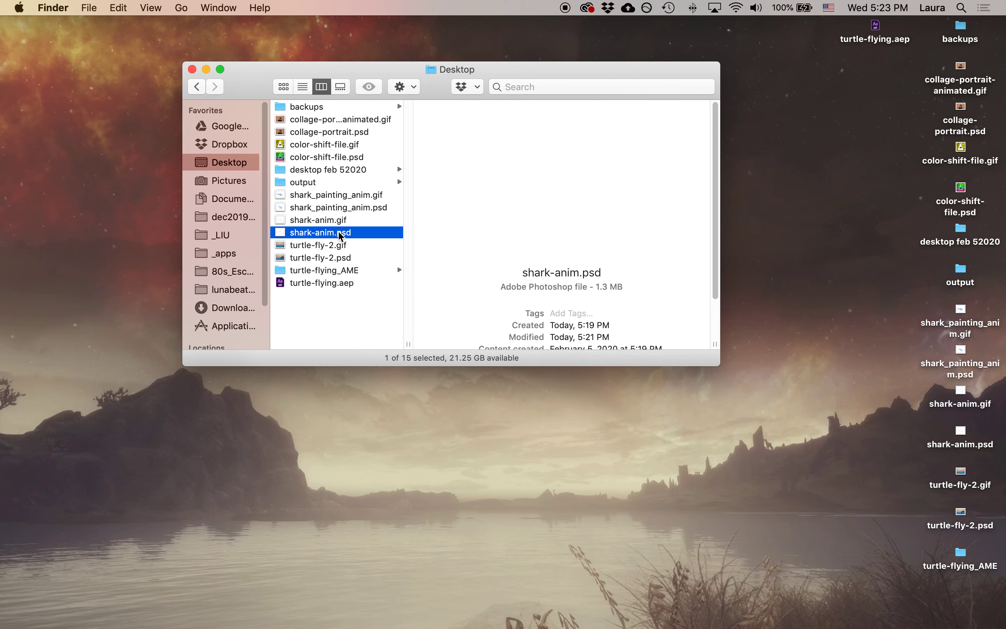
left_click(348, 195)
left_click(367, 87)
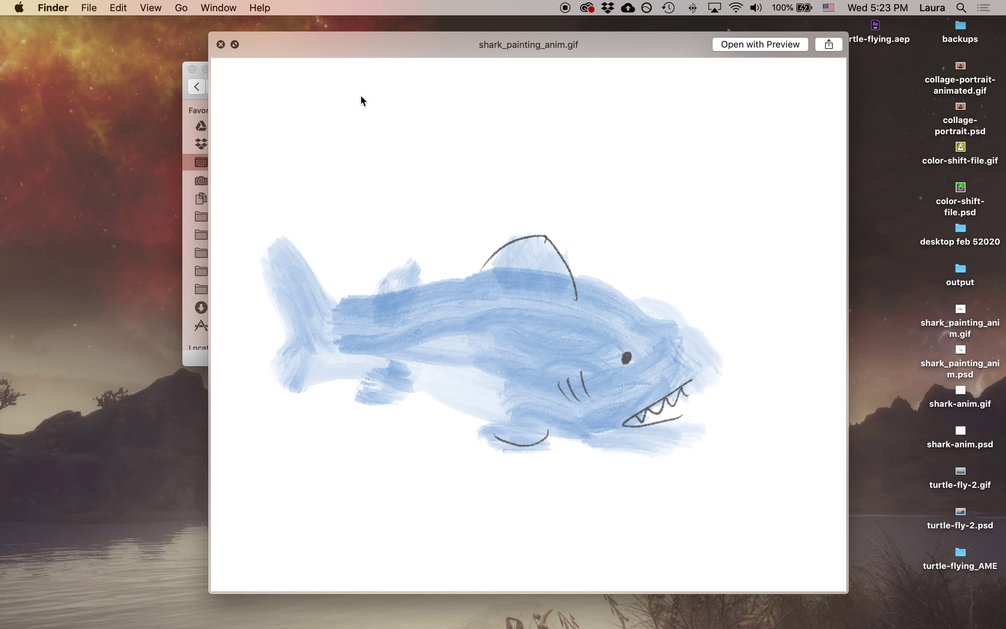
- Move the Finder window clear of the preview and view shark-anim.gif for comparison
left_click(191, 100)
left_click_drag(192, 103, 12, 103)
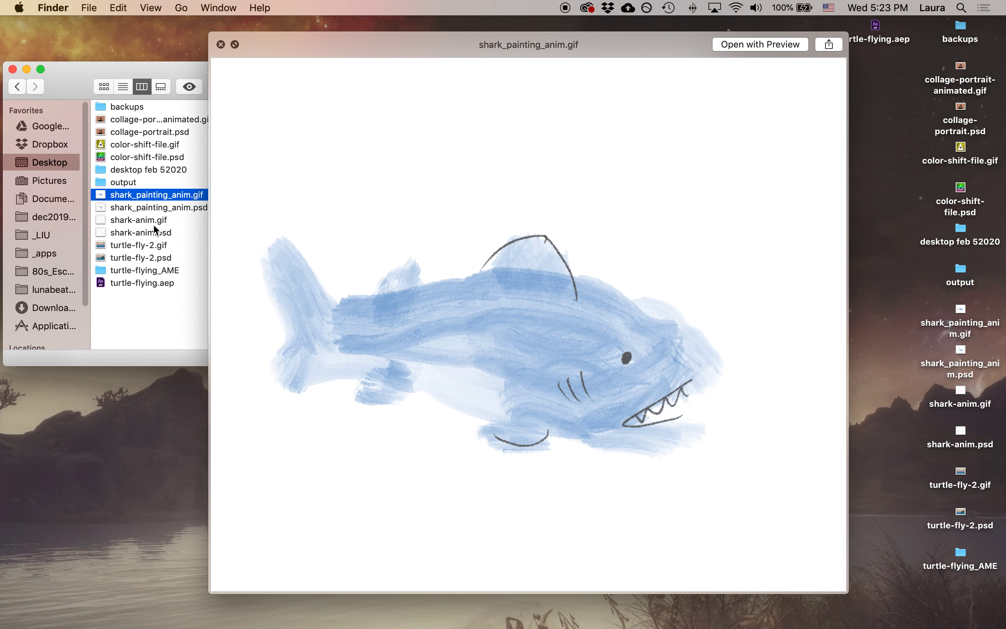
left_click(152, 220)
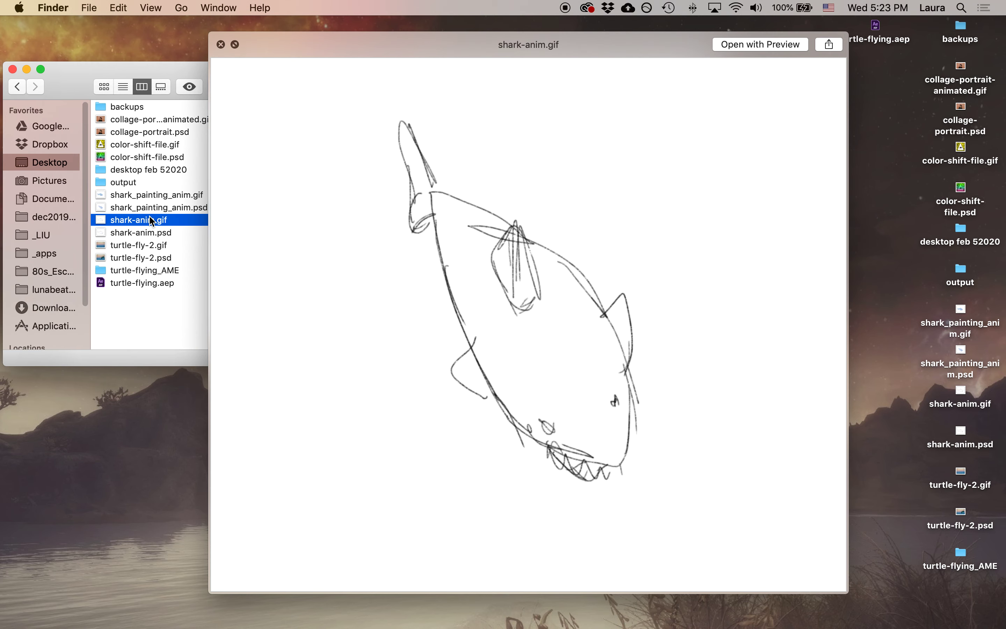